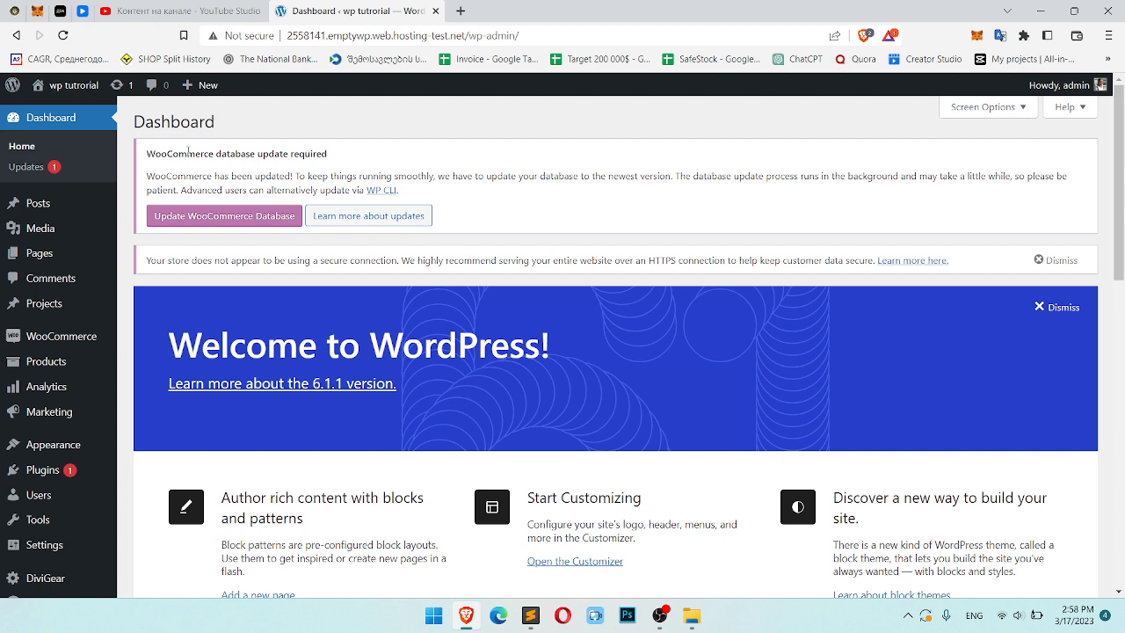
Open the store's product list and start adding a new product.
{"action": "mouse_move", "coordinate": [48, 347]}
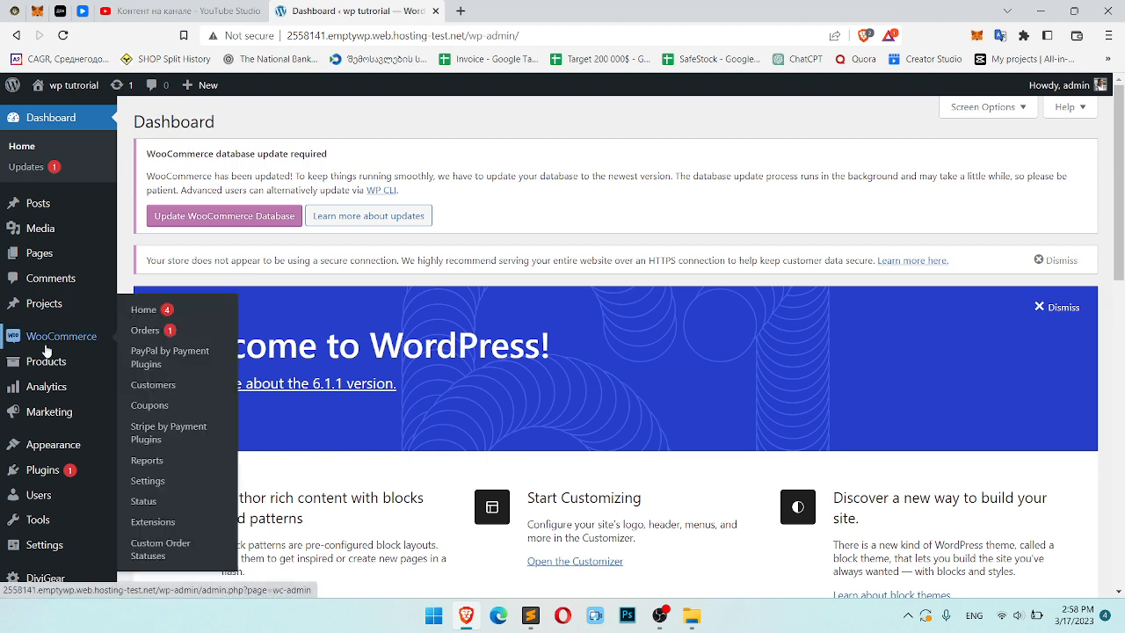
{"action": "scroll", "coordinate": [393, 246], "scroll_direction": "down", "scroll_amount": 2}
{"action": "scroll", "coordinate": [527, 251], "scroll_direction": "up", "scroll_amount": 2}
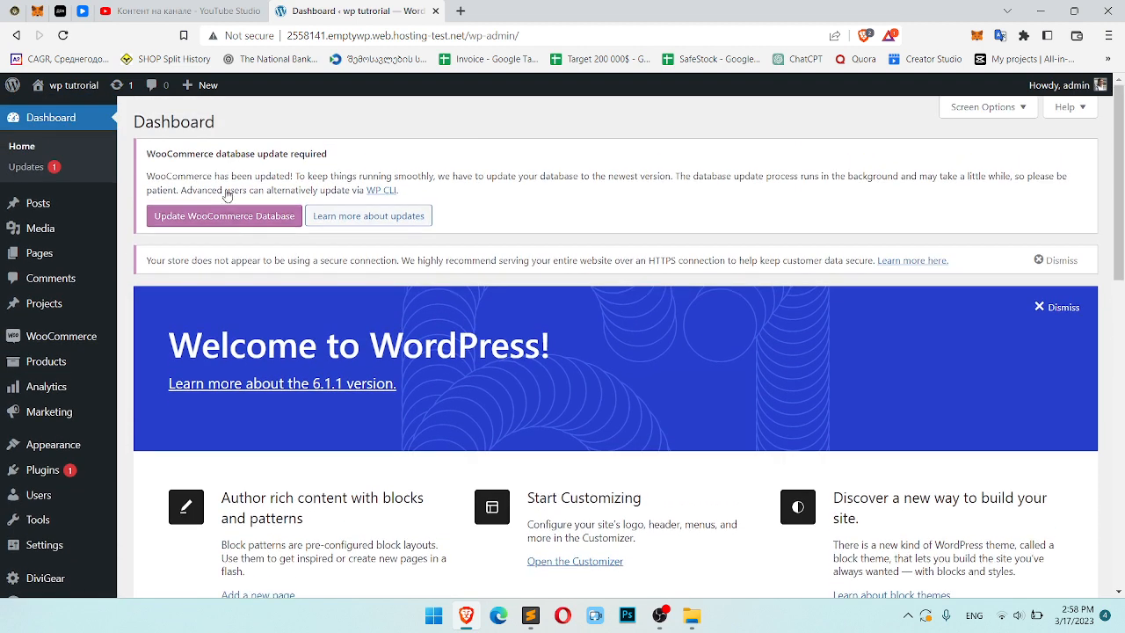
{"action": "left_click", "coordinate": [44, 368]}
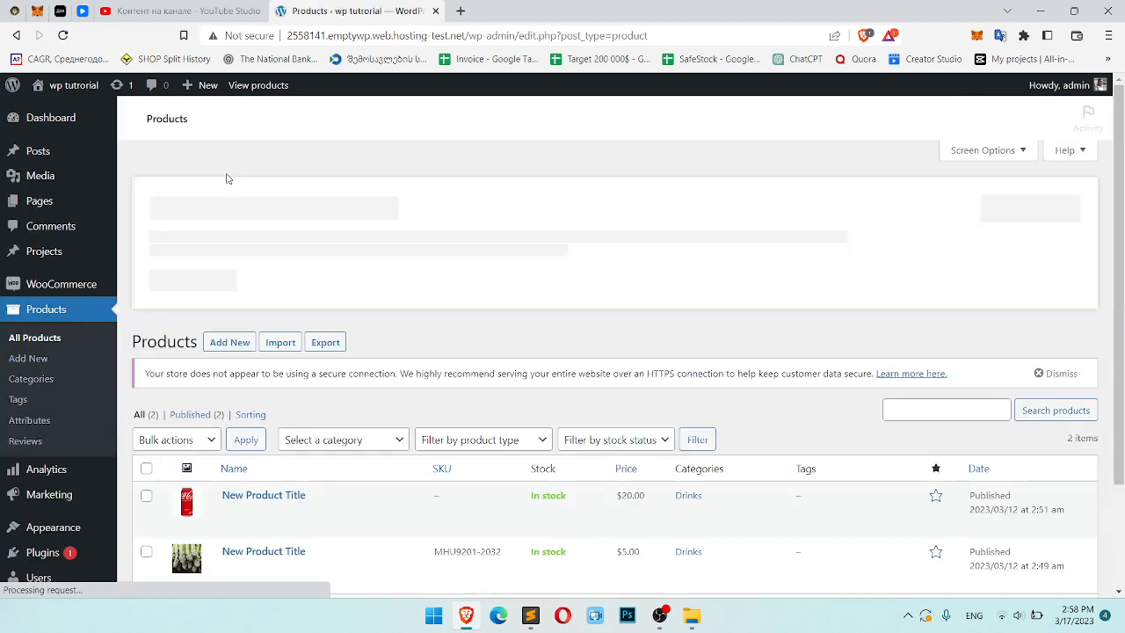
{"action": "left_click", "coordinate": [232, 344]}
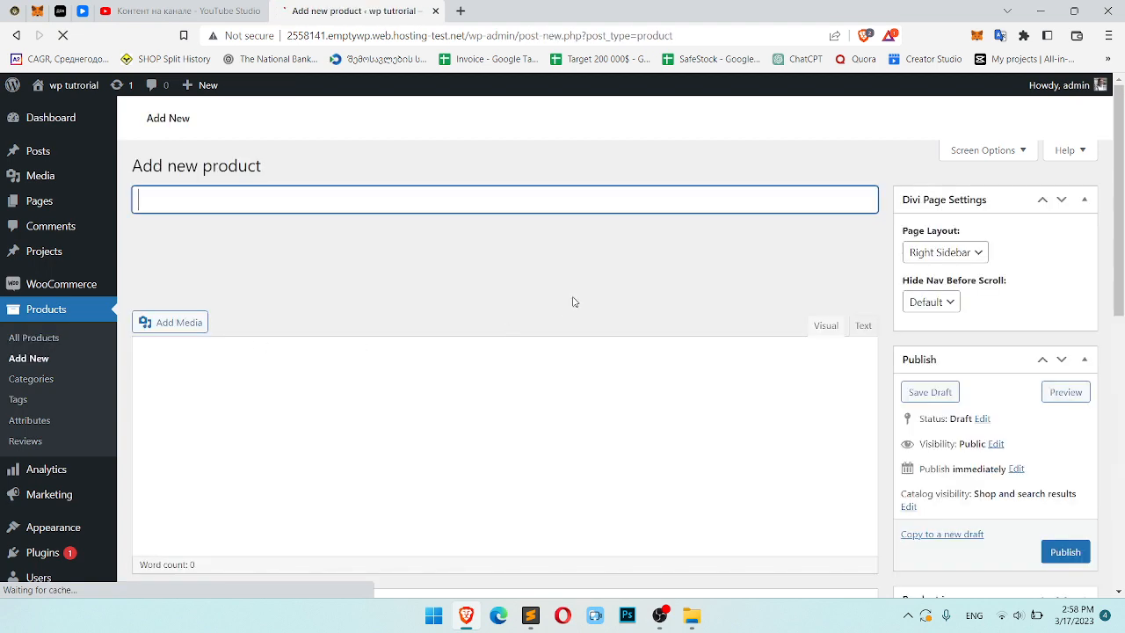
Name the product "Title" and enter "Desciprtion" as its product description.
{"action": "scroll", "coordinate": [608, 397], "scroll_direction": "down", "scroll_amount": 2}
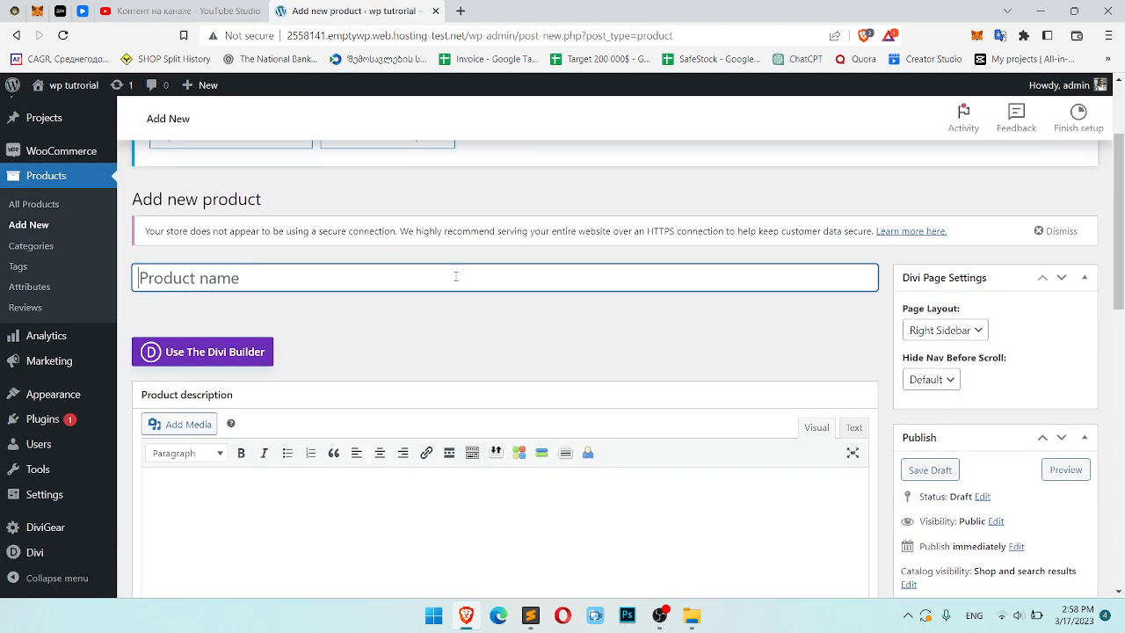
{"action": "type", "text": "Title"}
{"action": "scroll", "coordinate": [399, 392], "scroll_direction": "down", "scroll_amount": 2}
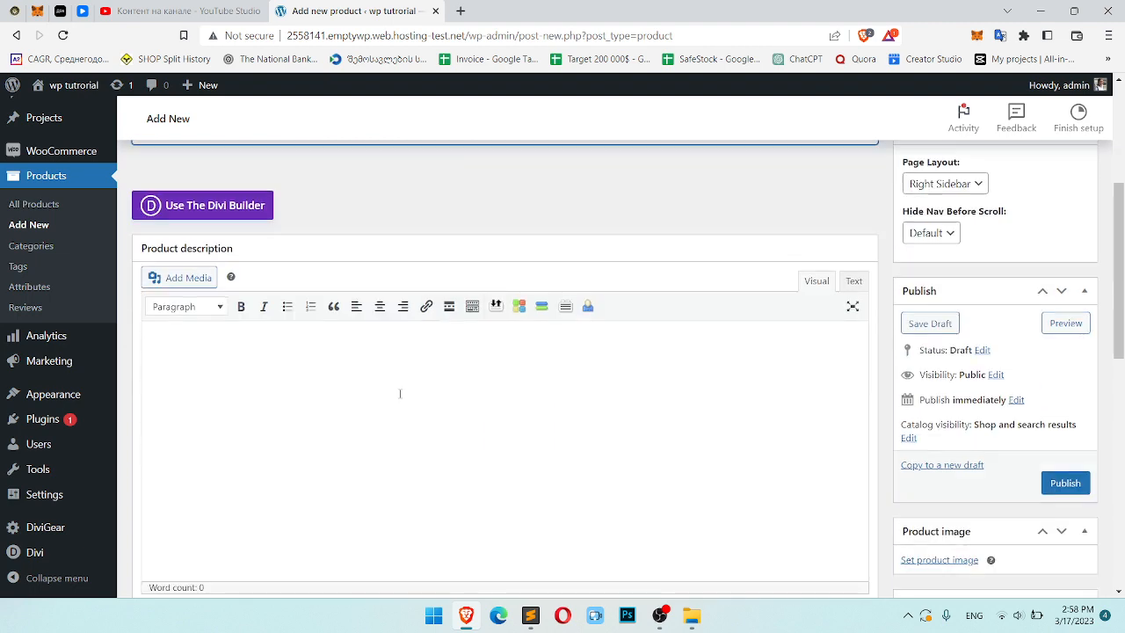
{"action": "left_click", "coordinate": [401, 408]}
{"action": "type", "text": "Description"}
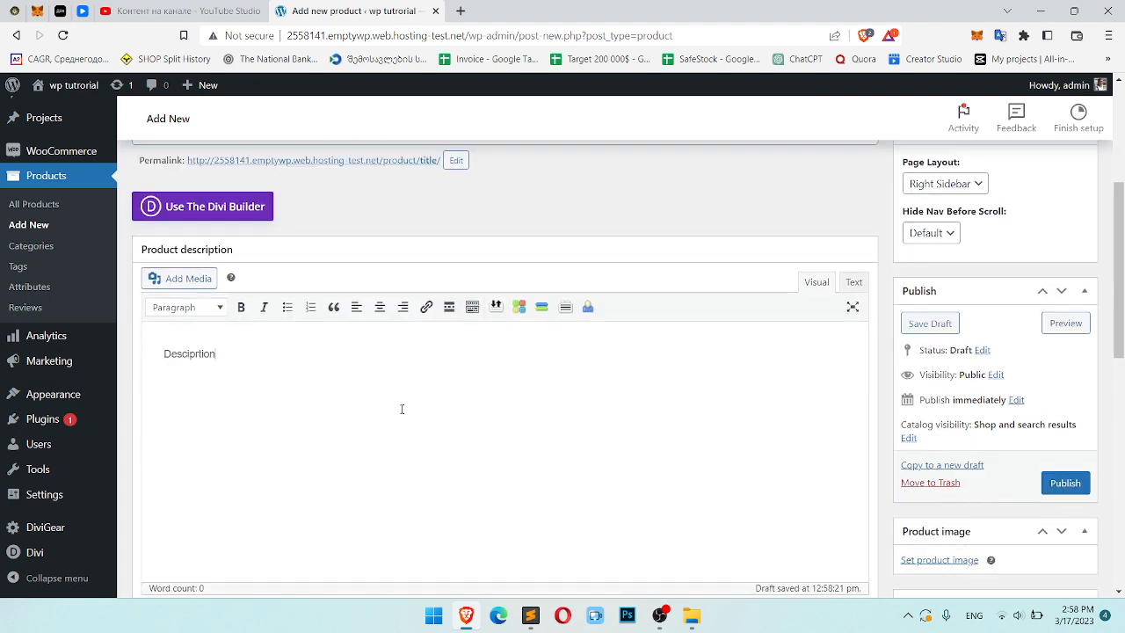
Set the tomato picture Farm-to-table-2.jpg from the media library as the product image.
{"action": "scroll", "coordinate": [413, 360], "scroll_direction": "down", "scroll_amount": 3}
{"action": "scroll", "coordinate": [756, 266], "scroll_direction": "up", "scroll_amount": 2}
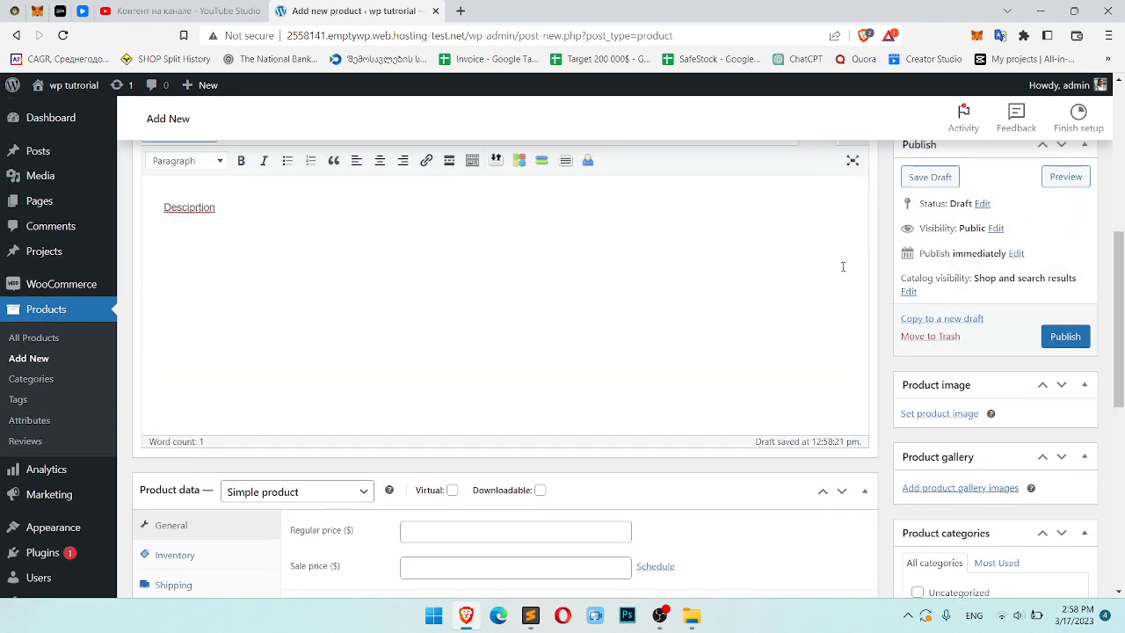
{"action": "scroll", "coordinate": [897, 290], "scroll_direction": "down", "scroll_amount": 1}
{"action": "left_click", "coordinate": [954, 341]}
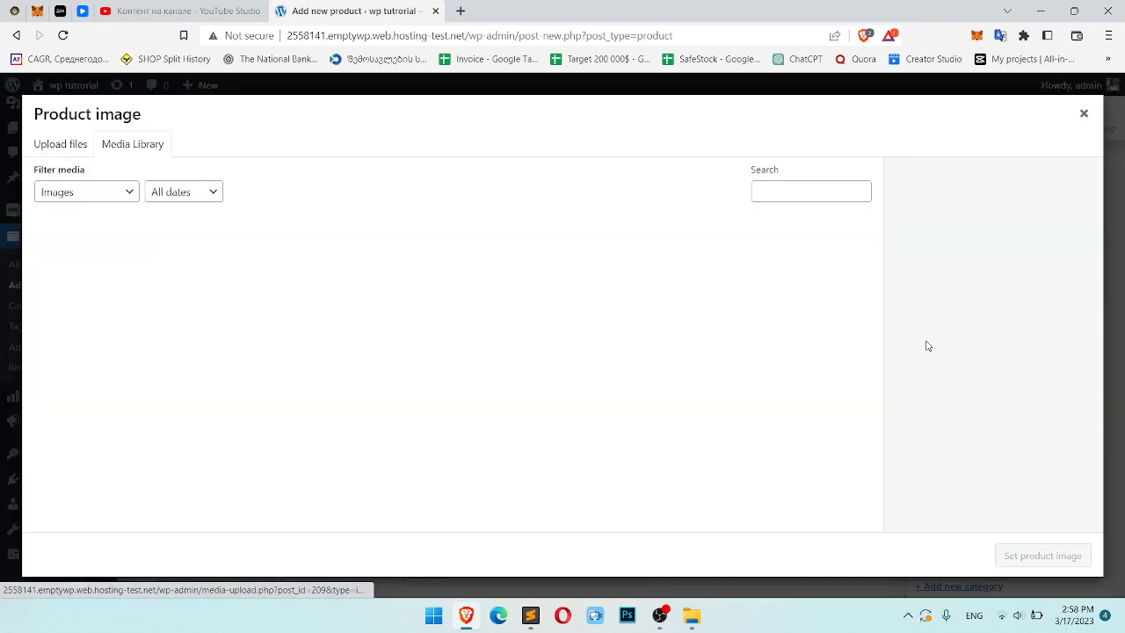
{"action": "left_click", "coordinate": [293, 278]}
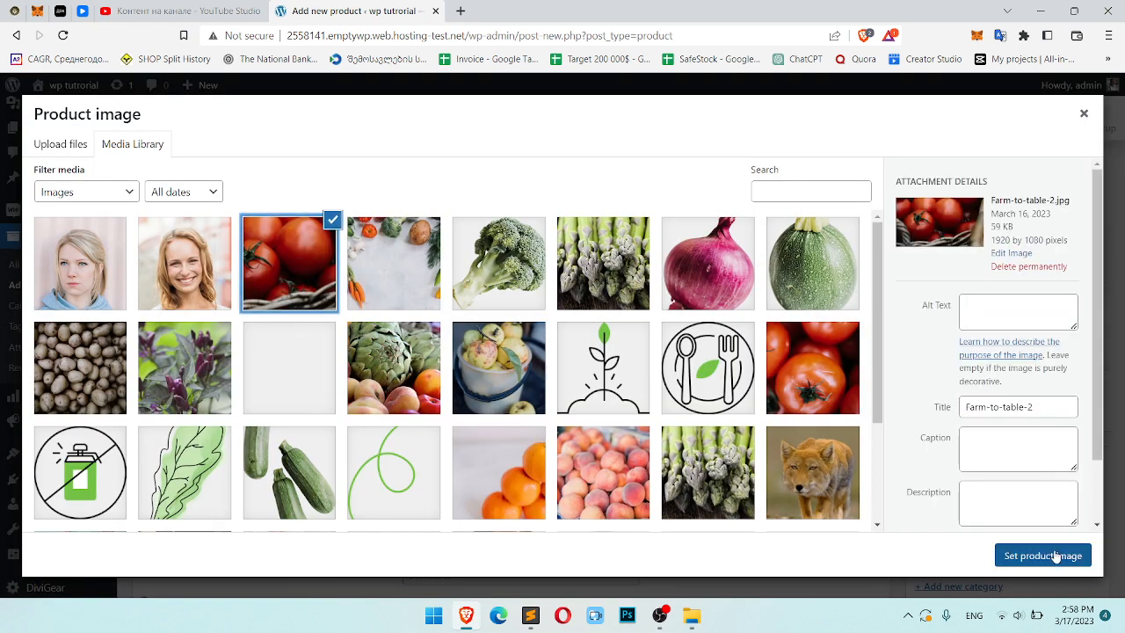
{"action": "left_click", "coordinate": [1055, 555]}
Add the asparagus, mixed-vegetables and potato pictures from the media library to the product gallery.
{"action": "scroll", "coordinate": [1028, 419], "scroll_direction": "down", "scroll_amount": 1}
{"action": "scroll", "coordinate": [971, 508], "scroll_direction": "down", "scroll_amount": 1}
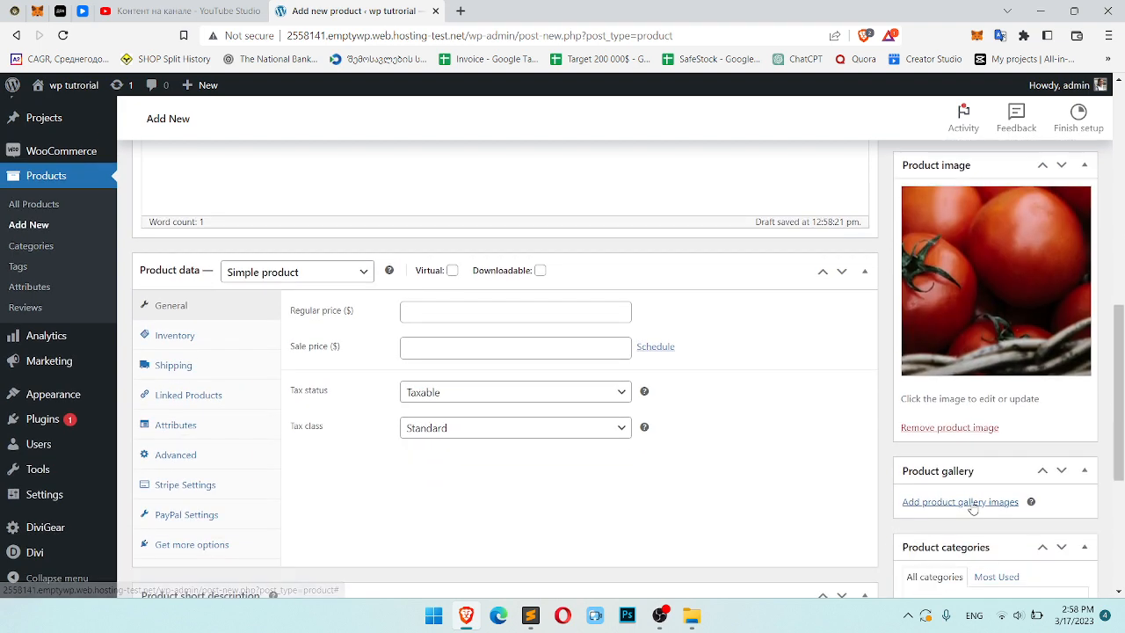
{"action": "left_click", "coordinate": [967, 502]}
{"action": "left_click", "coordinate": [374, 239]}
{"action": "left_click", "coordinate": [370, 258]}
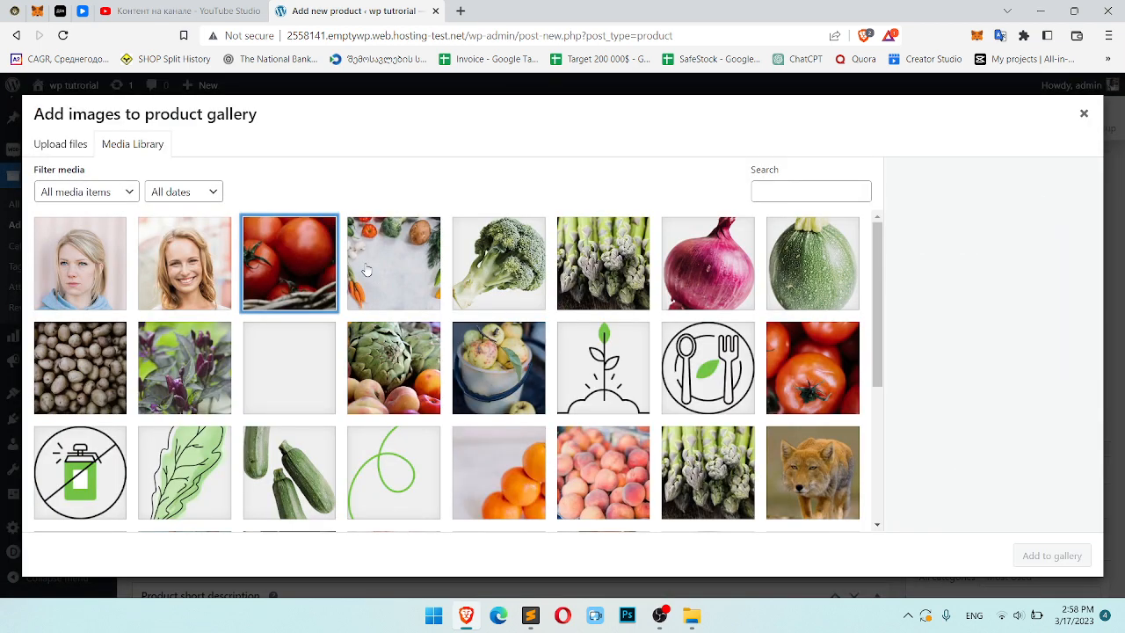
{"action": "left_click", "coordinate": [378, 264]}
{"action": "left_click", "coordinate": [536, 282]}
{"action": "left_click", "coordinate": [611, 276]}
{"action": "left_click", "coordinate": [423, 281], "text": "ctrl"}
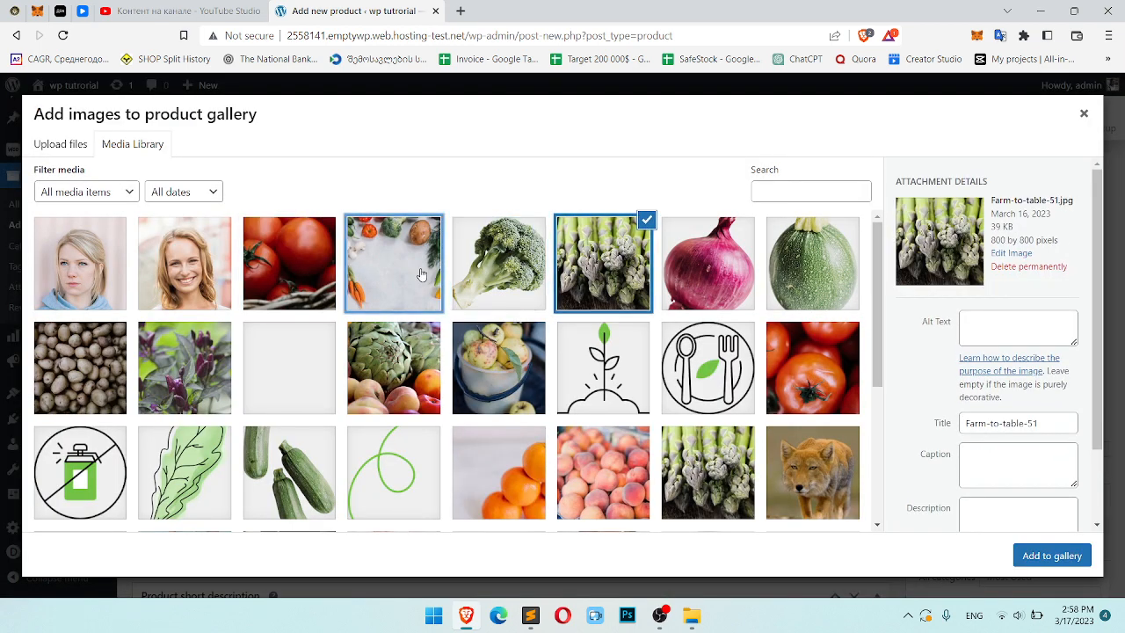
{"action": "left_click", "coordinate": [183, 372], "text": "ctrl"}
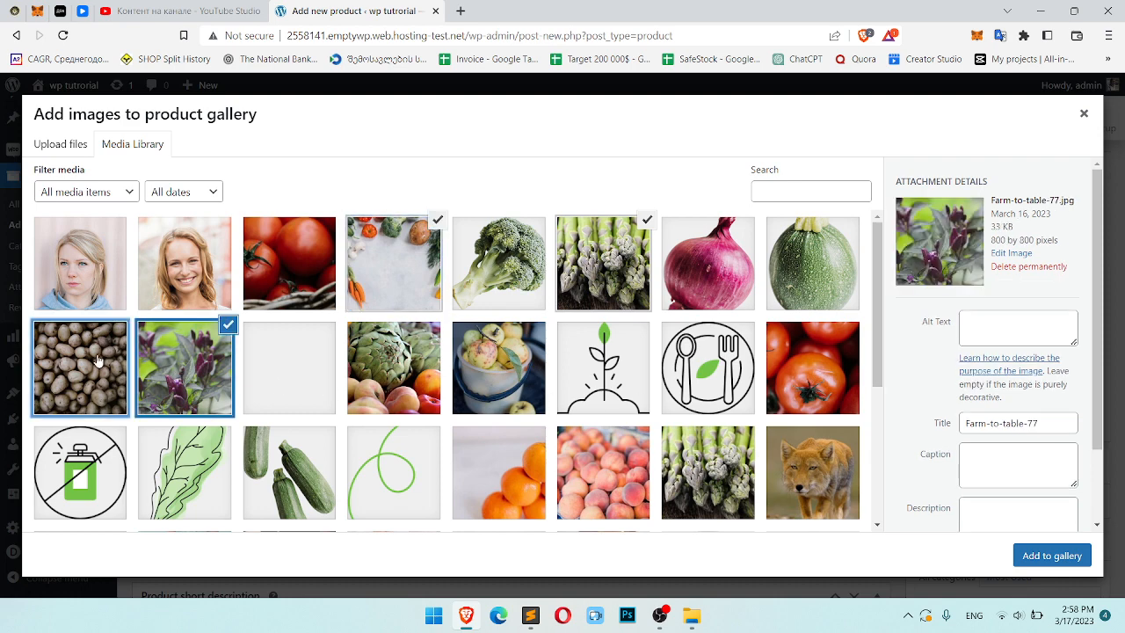
{"action": "left_click", "coordinate": [79, 367], "text": "ctrl"}
{"action": "left_click", "coordinate": [228, 327]}
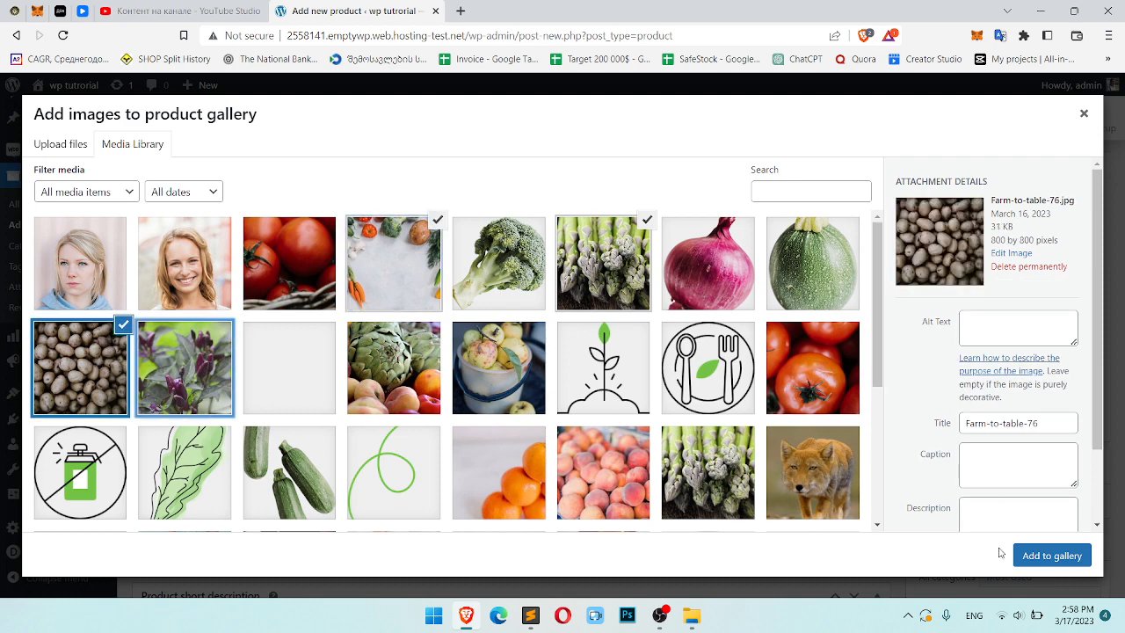
{"action": "left_click", "coordinate": [1051, 555]}
Assign the product to the category "new category name".
{"action": "scroll", "coordinate": [1081, 369], "scroll_direction": "down", "scroll_amount": 4}
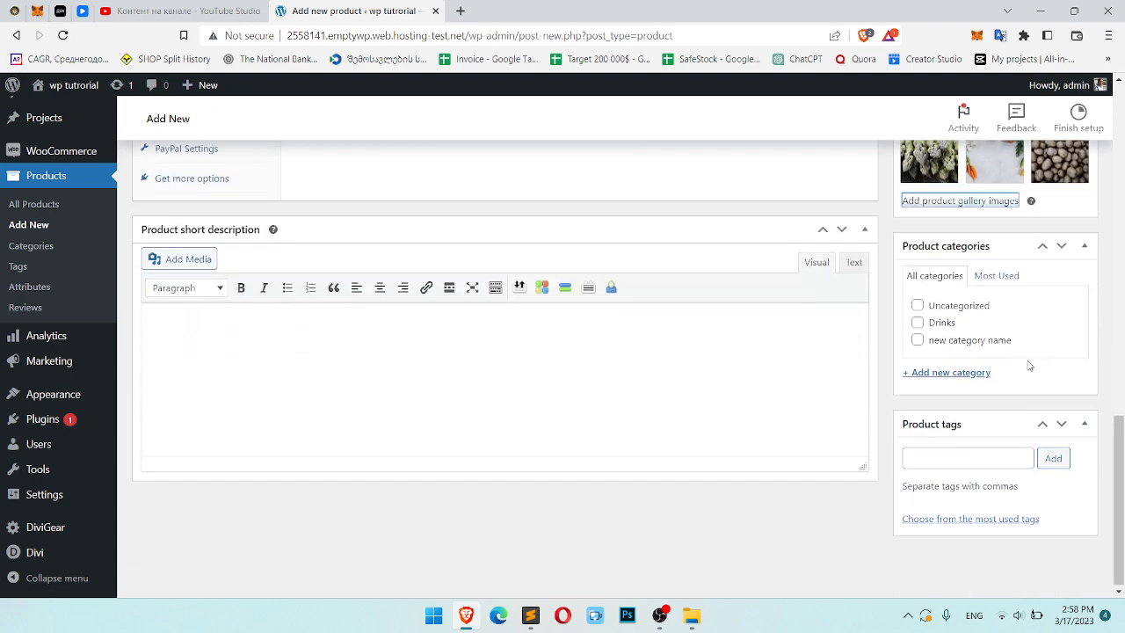
{"action": "left_click", "coordinate": [969, 343]}
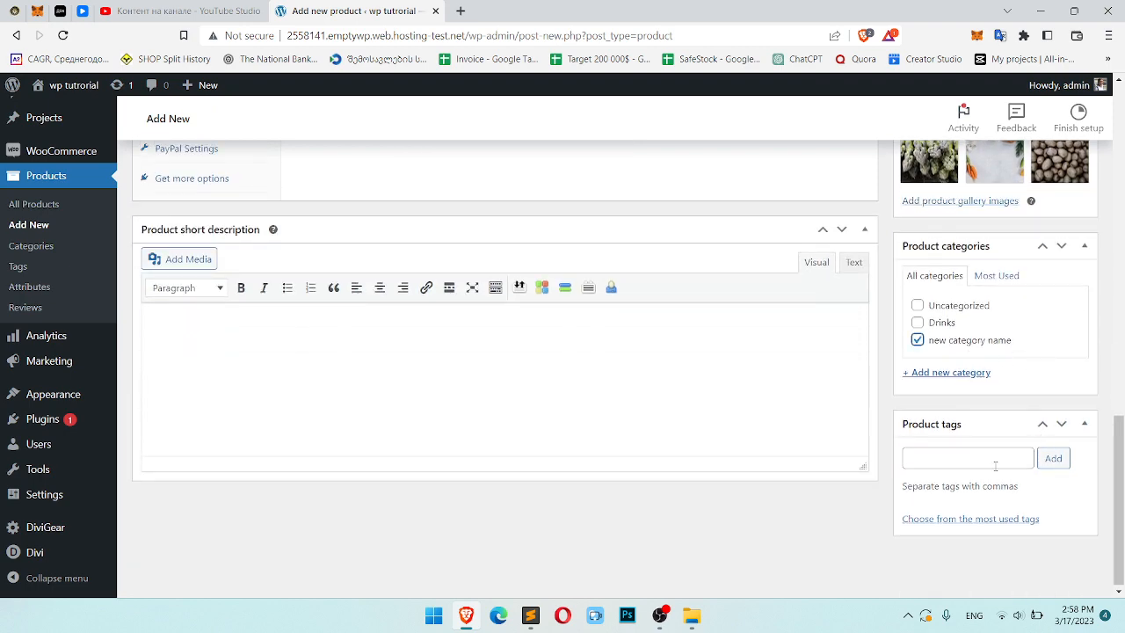
Copy the product description text into the short description and replace its first letter with "short d".
{"action": "scroll", "coordinate": [457, 393], "scroll_direction": "up", "scroll_amount": 8}
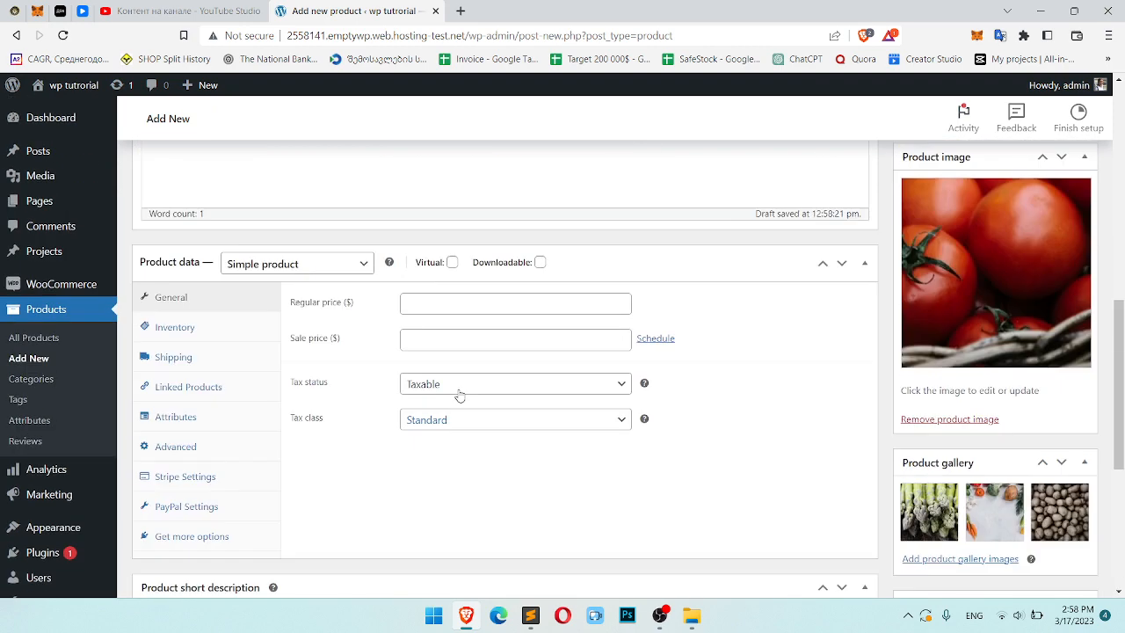
{"action": "left_click", "coordinate": [426, 367]}
{"action": "key", "text": "ctrl+a"}
{"action": "key", "text": "ctrl+c"}
{"action": "scroll", "coordinate": [436, 381], "scroll_direction": "down", "scroll_amount": 8}
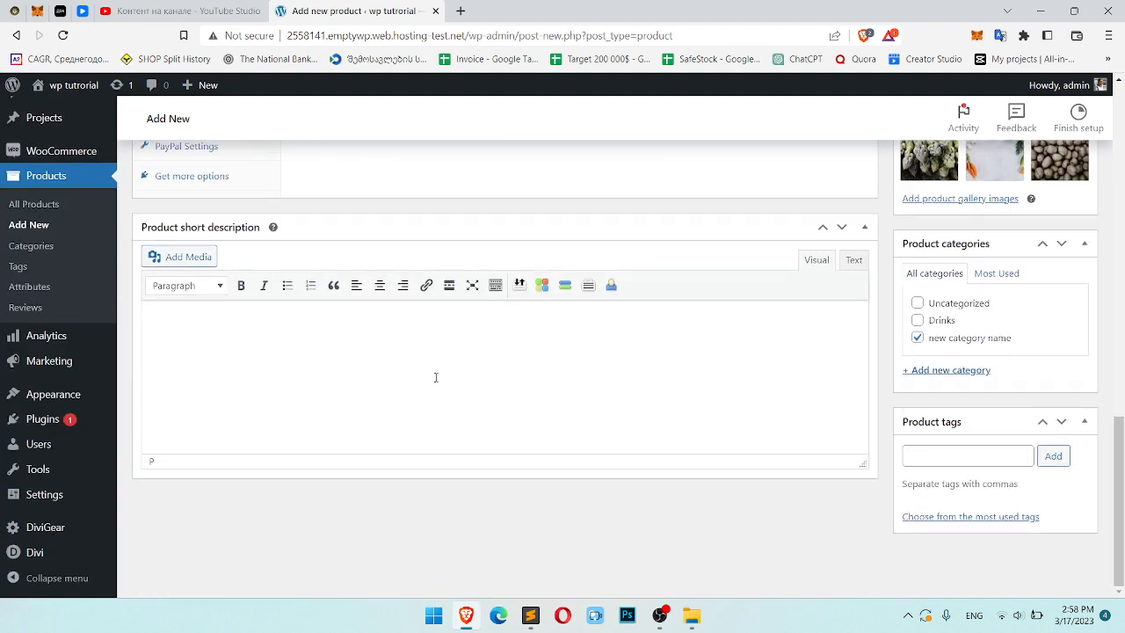
{"action": "key", "text": "ctrl+v"}
{"action": "left_click_drag", "start_coordinate": [171, 332], "coordinate": [161, 332]}
{"action": "type", "text": "short d"}
Keep the product type as Simple product and mark the product as downloadable.
{"action": "scroll", "coordinate": [319, 376], "scroll_direction": "up", "scroll_amount": 5}
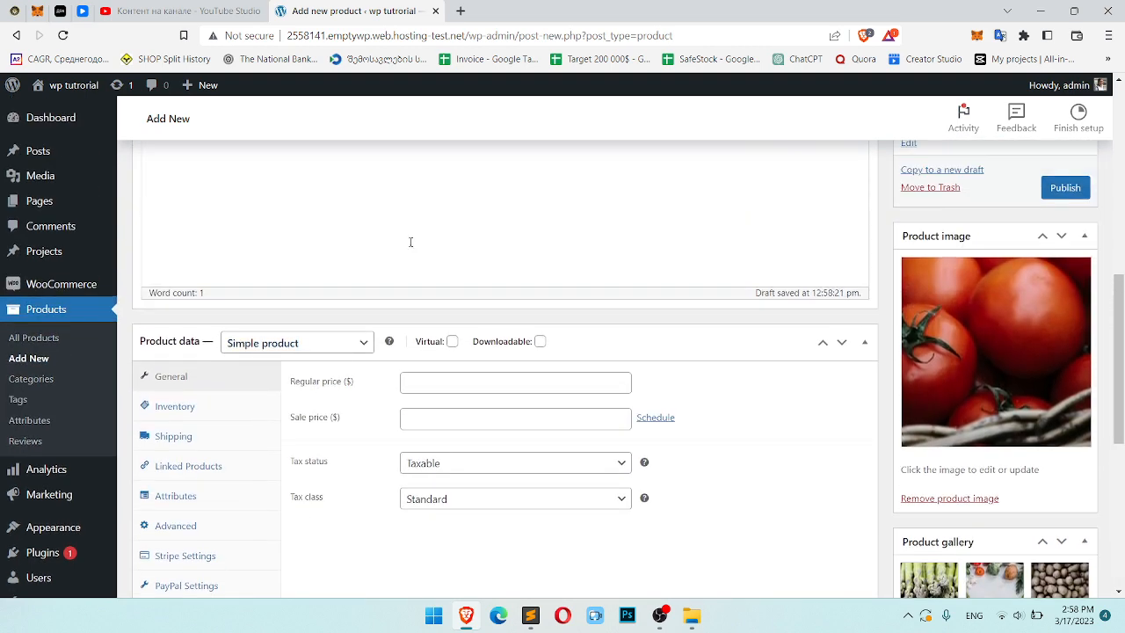
{"action": "scroll", "coordinate": [319, 277], "scroll_direction": "down", "scroll_amount": 1}
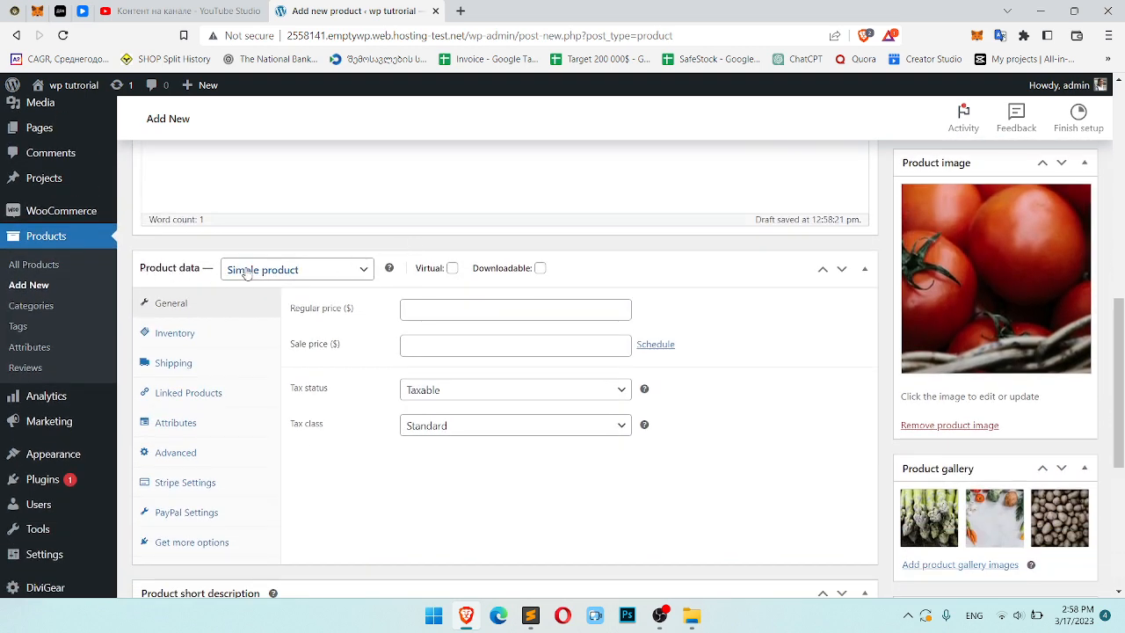
{"action": "left_click", "coordinate": [357, 278]}
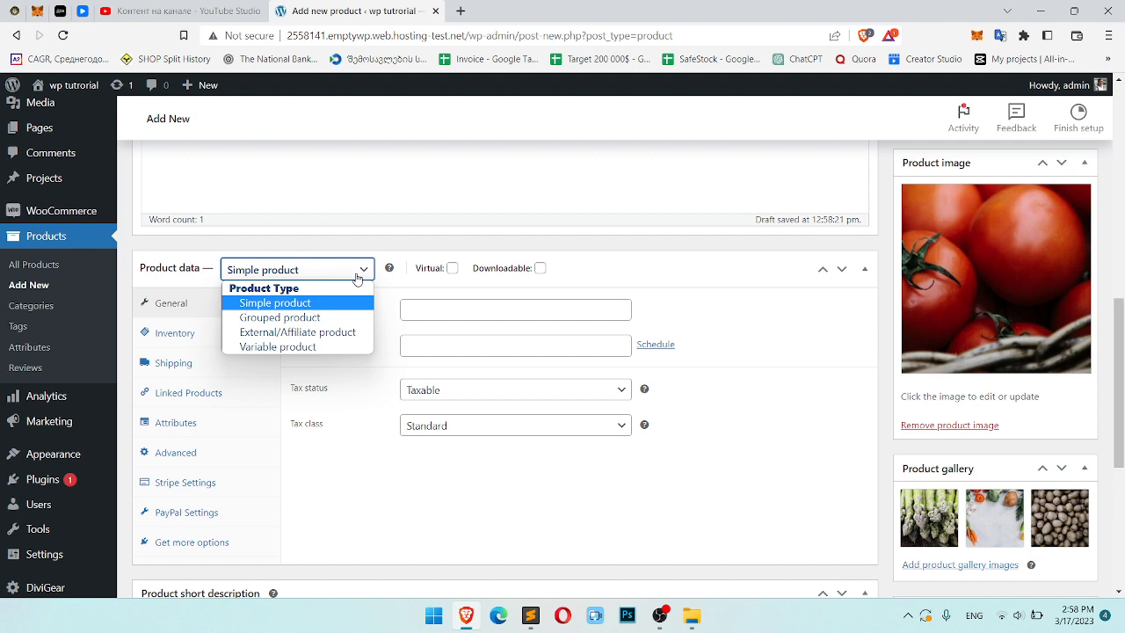
{"action": "left_click", "coordinate": [357, 278]}
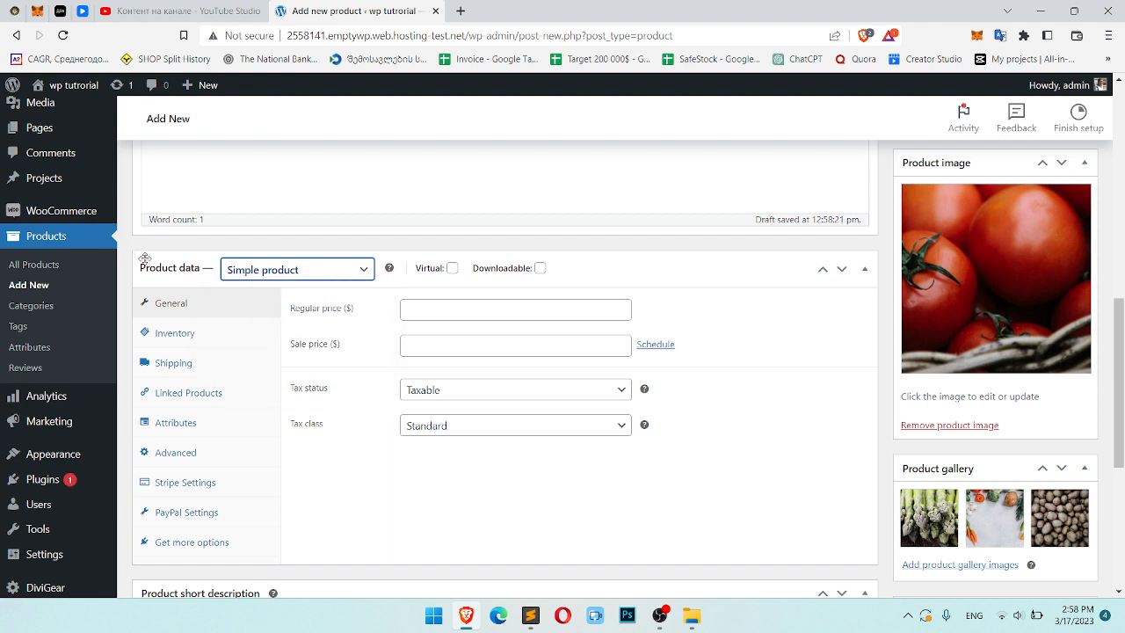
{"action": "left_click", "coordinate": [539, 268]}
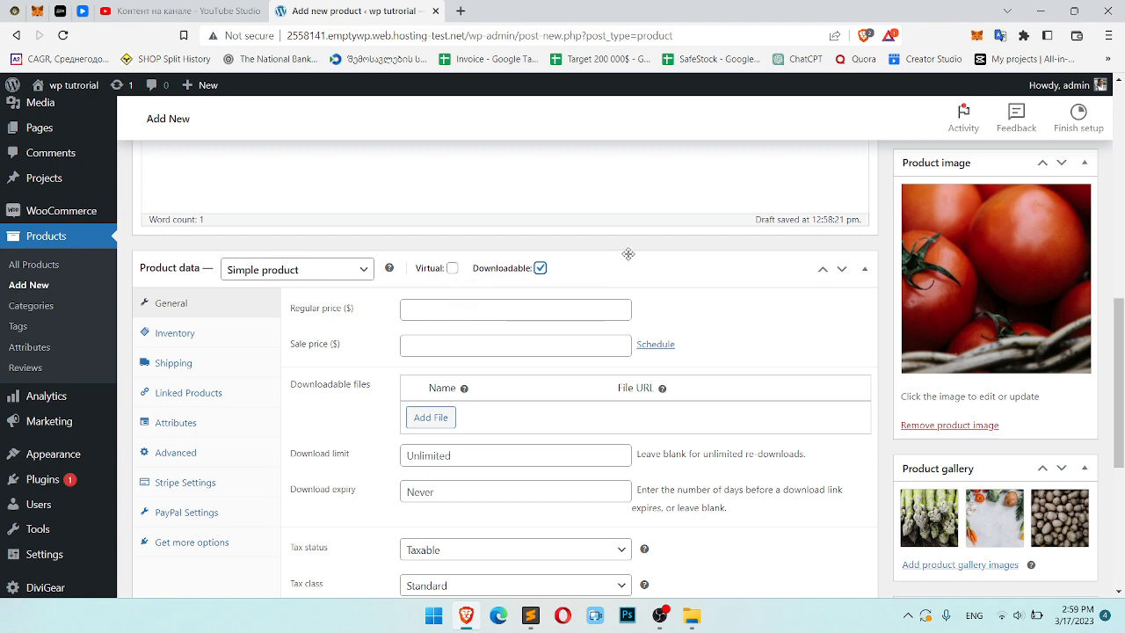
Set the product's regular price to 15 dollars.
{"action": "scroll", "coordinate": [628, 254], "scroll_direction": "down", "scroll_amount": 1}
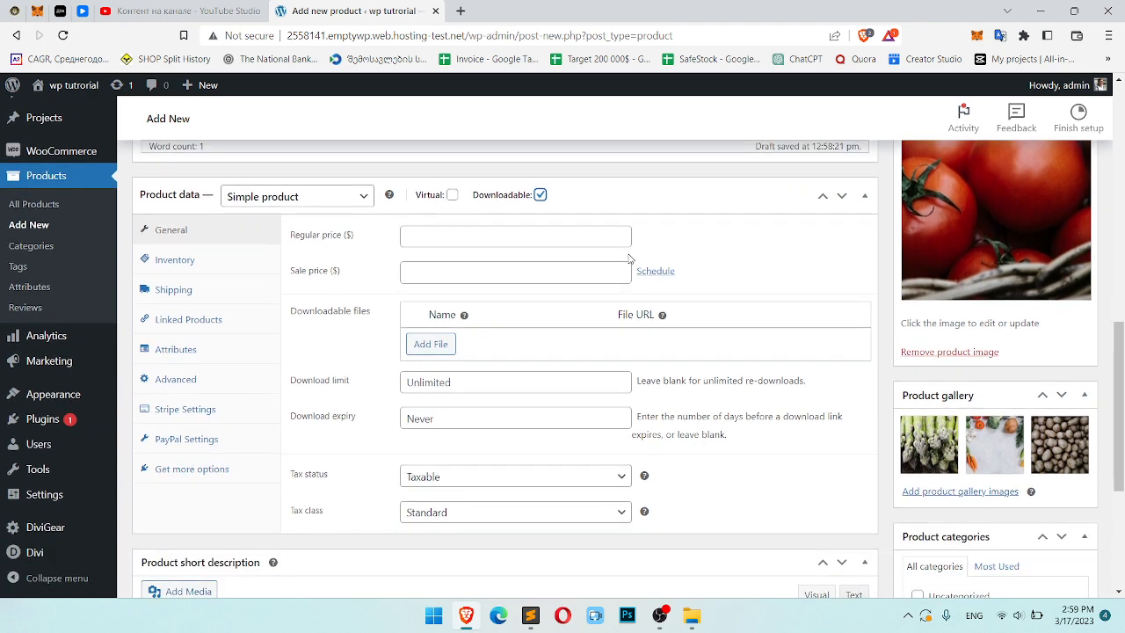
{"action": "left_click", "coordinate": [470, 236]}
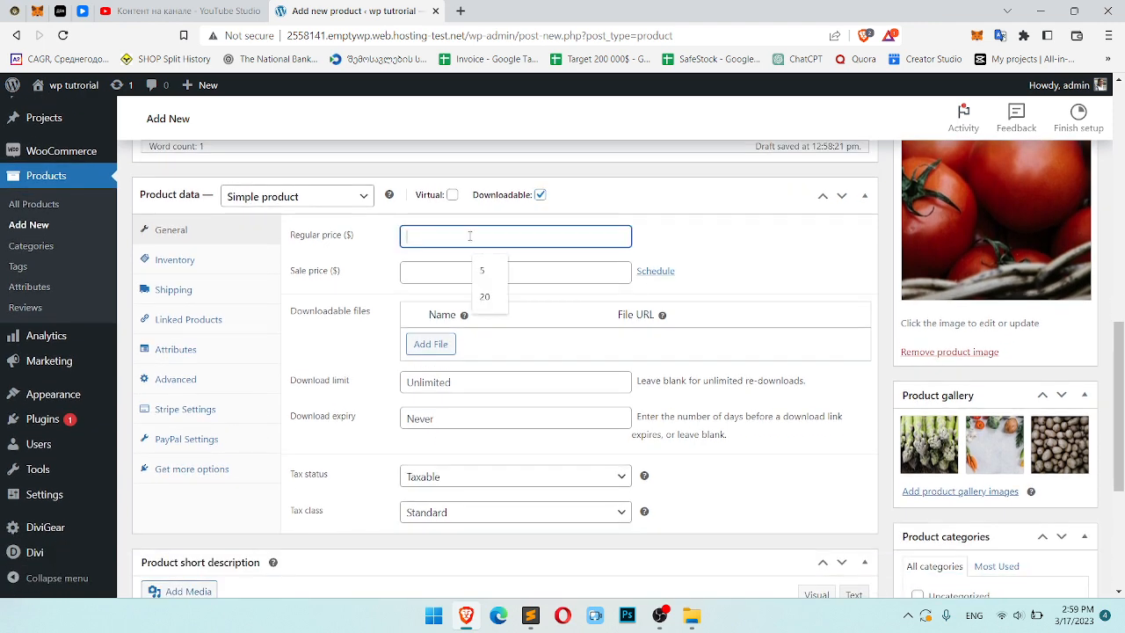
{"action": "type", "text": "15"}
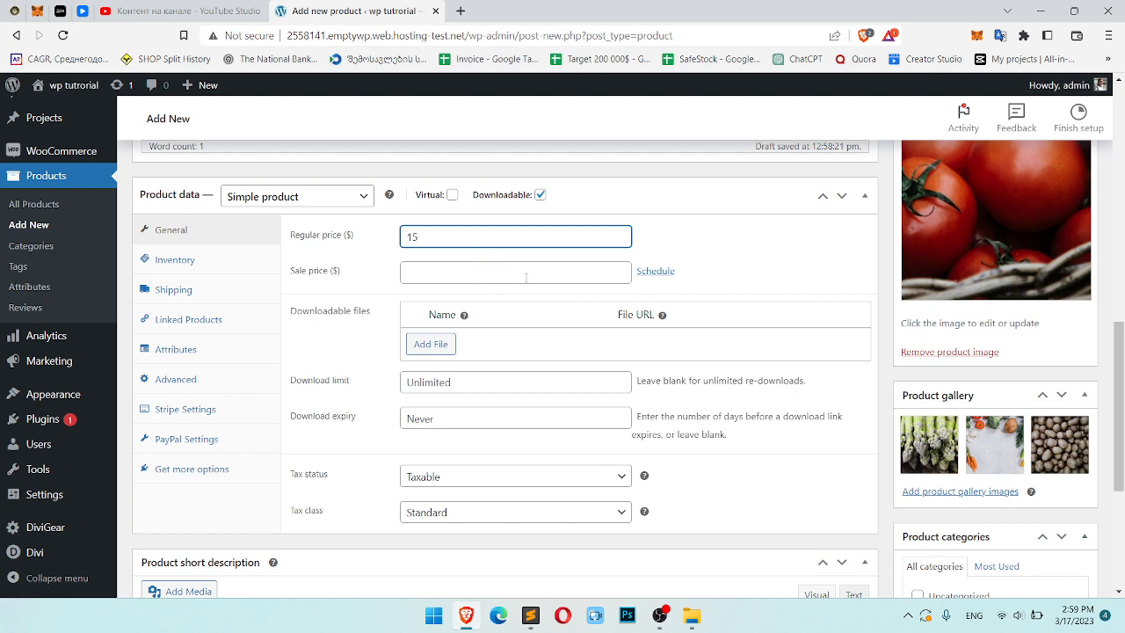
Add a downloadable file entry to the product and name it FILENAME.
{"action": "left_click", "coordinate": [433, 349]}
{"action": "left_click", "coordinate": [504, 340]}
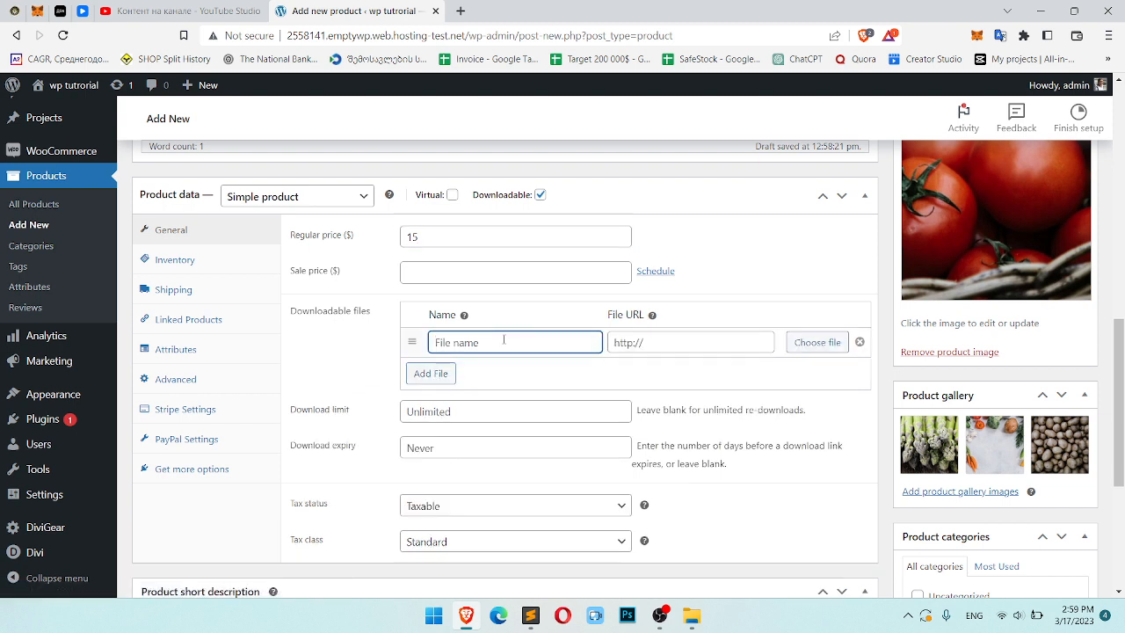
{"action": "type", "text": "FILENAME"}
{"action": "left_click_drag", "start_coordinate": [515, 340], "coordinate": [436, 342]}
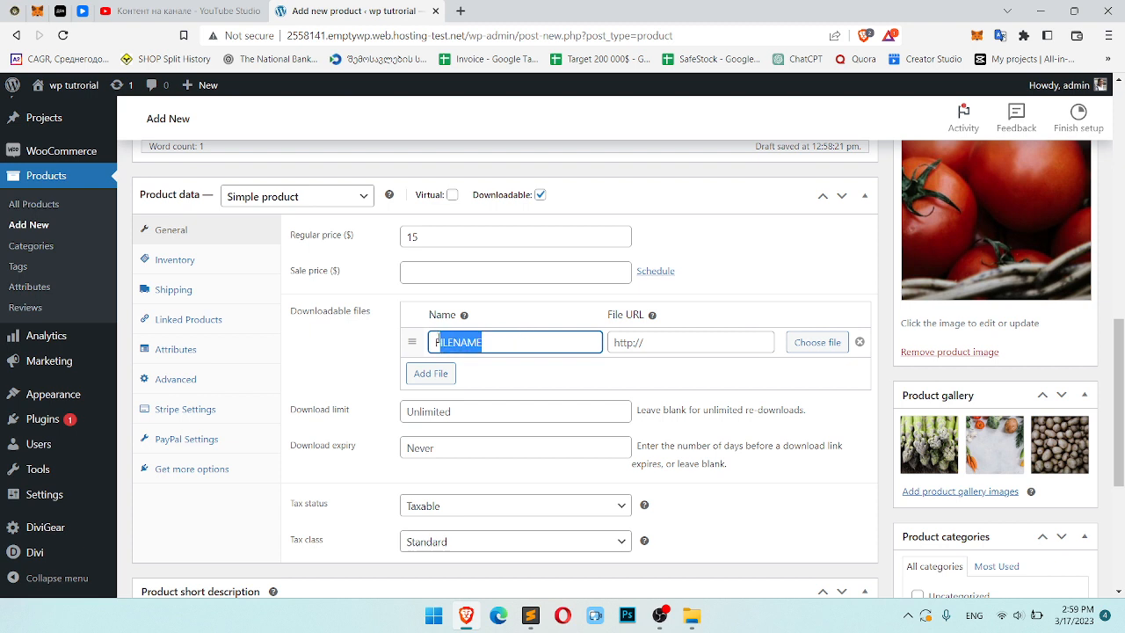
{"action": "left_click", "coordinate": [680, 341]}
Attach light-18702.mp4 from the media library as the file URL of the FILENAME download entry.
{"action": "left_click", "coordinate": [810, 341]}
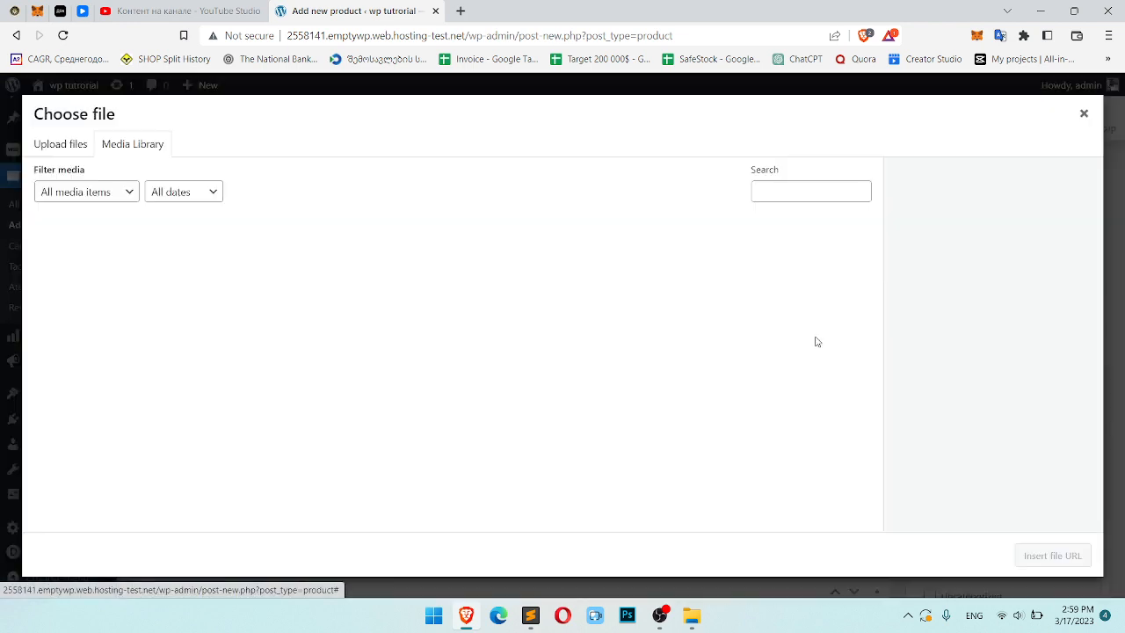
{"action": "scroll", "coordinate": [594, 342], "scroll_direction": "down", "scroll_amount": 3}
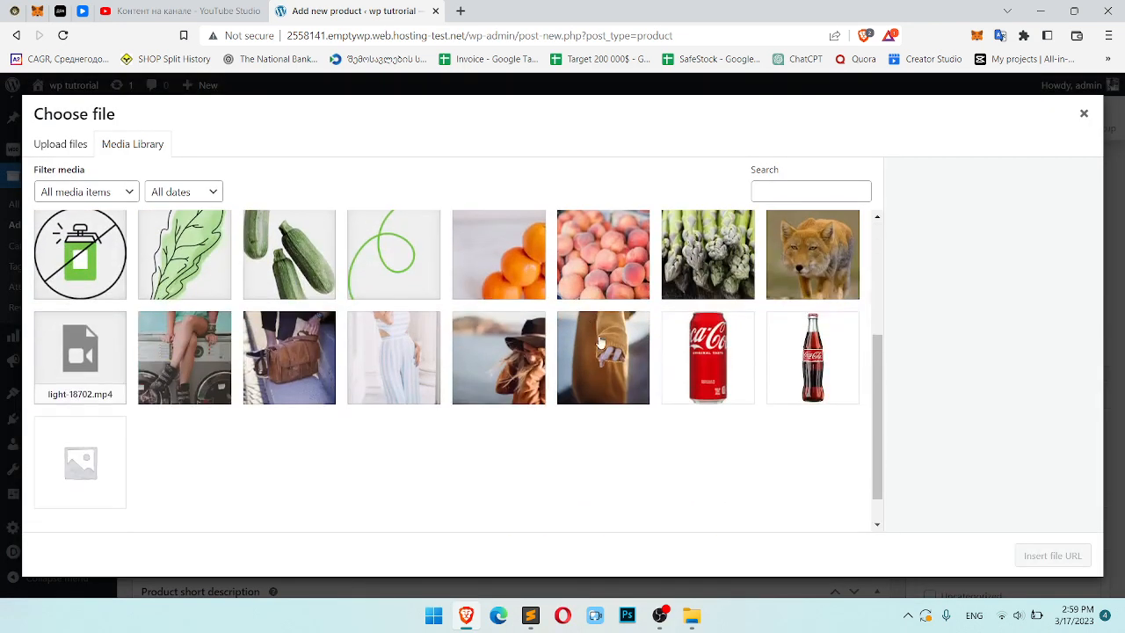
{"action": "left_click", "coordinate": [796, 261]}
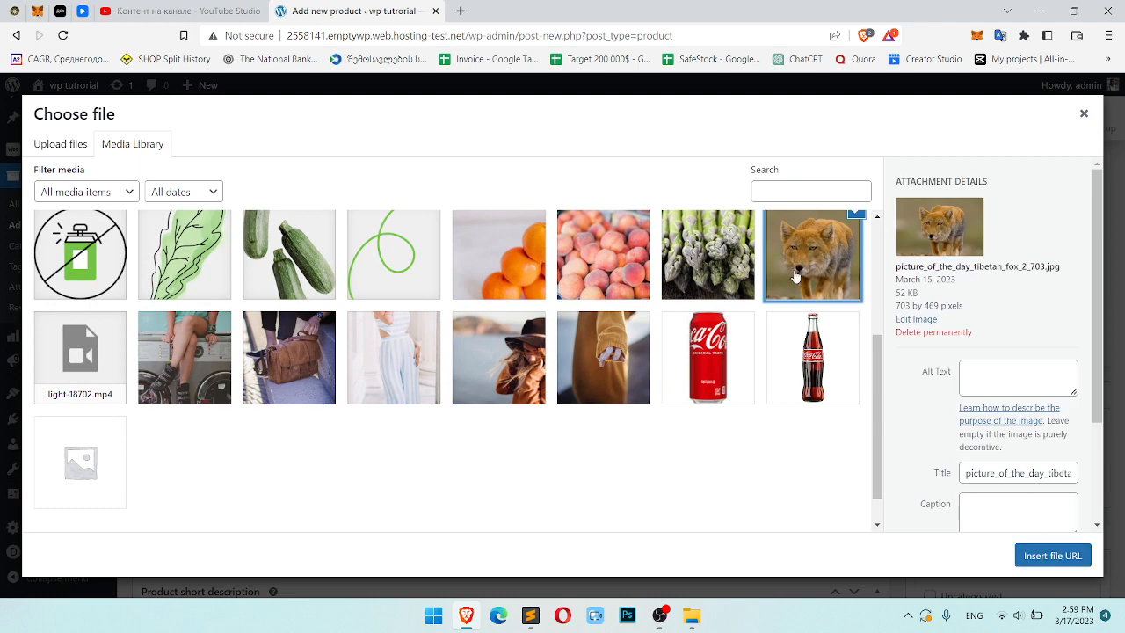
{"action": "left_click", "coordinate": [106, 363]}
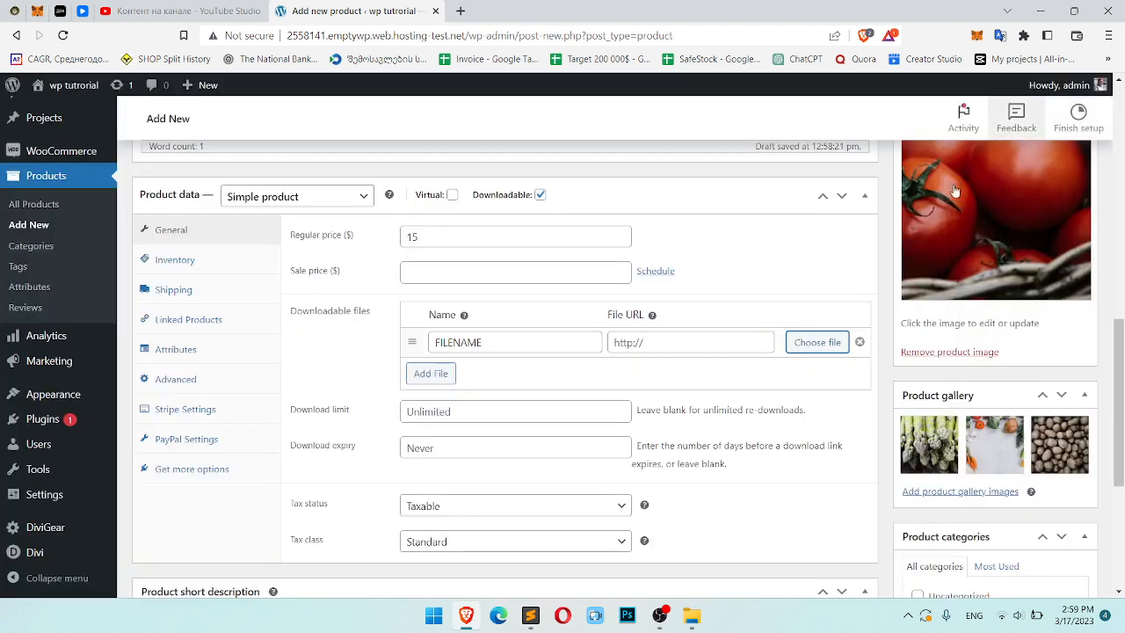
{"action": "left_click", "coordinate": [1084, 113]}
{"action": "left_click", "coordinate": [704, 340]}
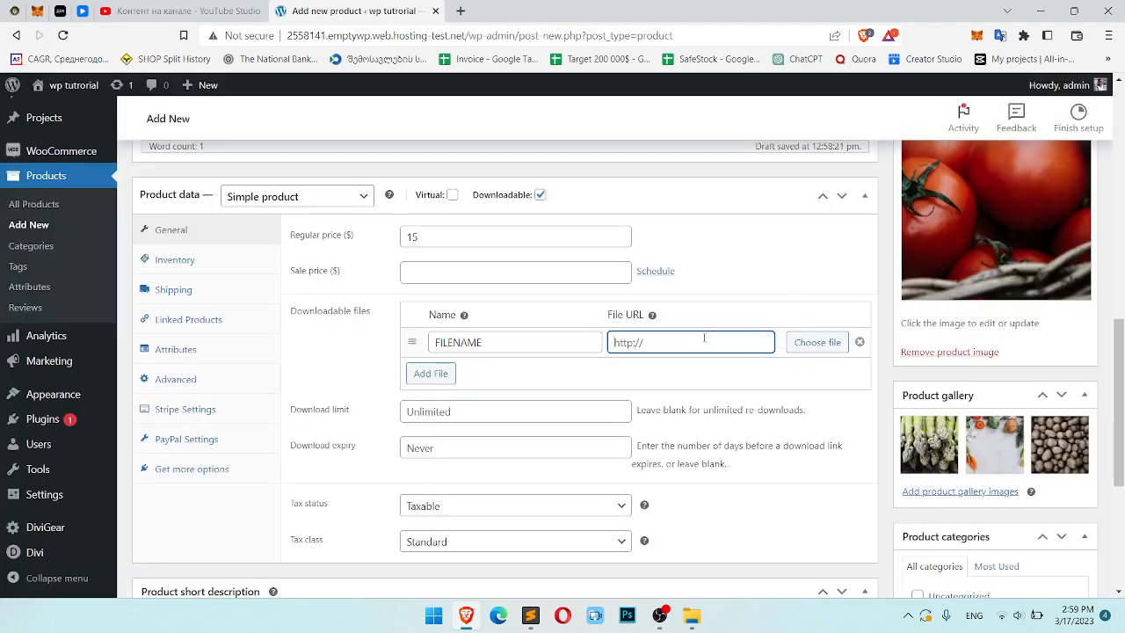
{"action": "left_click", "coordinate": [808, 348]}
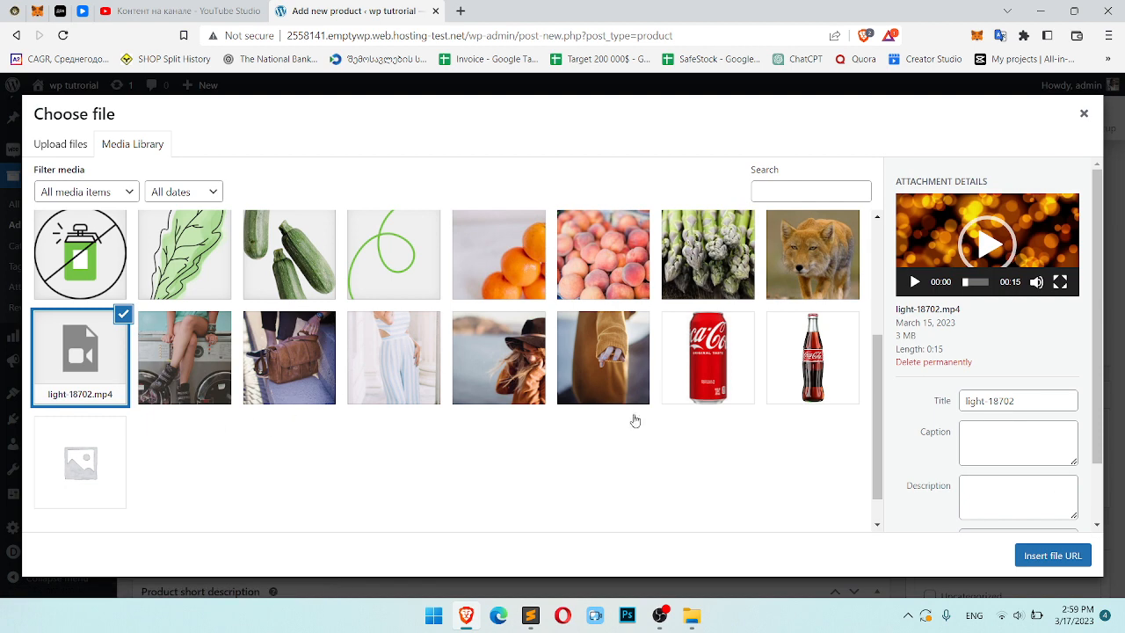
{"action": "left_click", "coordinate": [1079, 559]}
Add two blank rows to the downloadable files list and remove both of them.
{"action": "scroll", "coordinate": [756, 284], "scroll_direction": "down", "scroll_amount": 1}
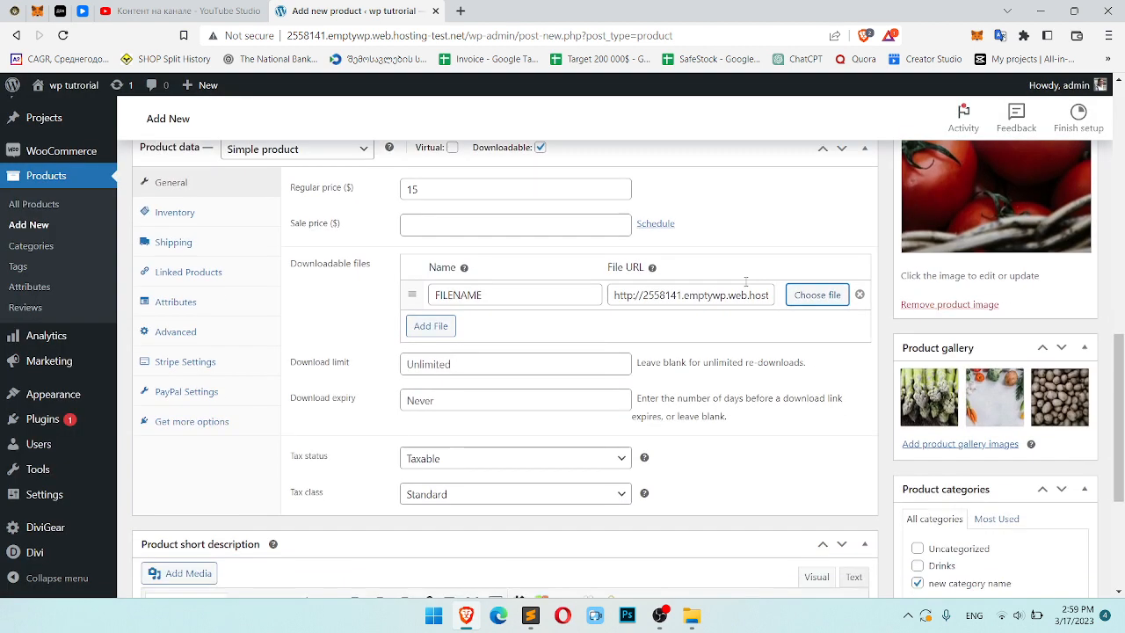
{"action": "left_click", "coordinate": [440, 301]}
{"action": "left_click", "coordinate": [443, 338]}
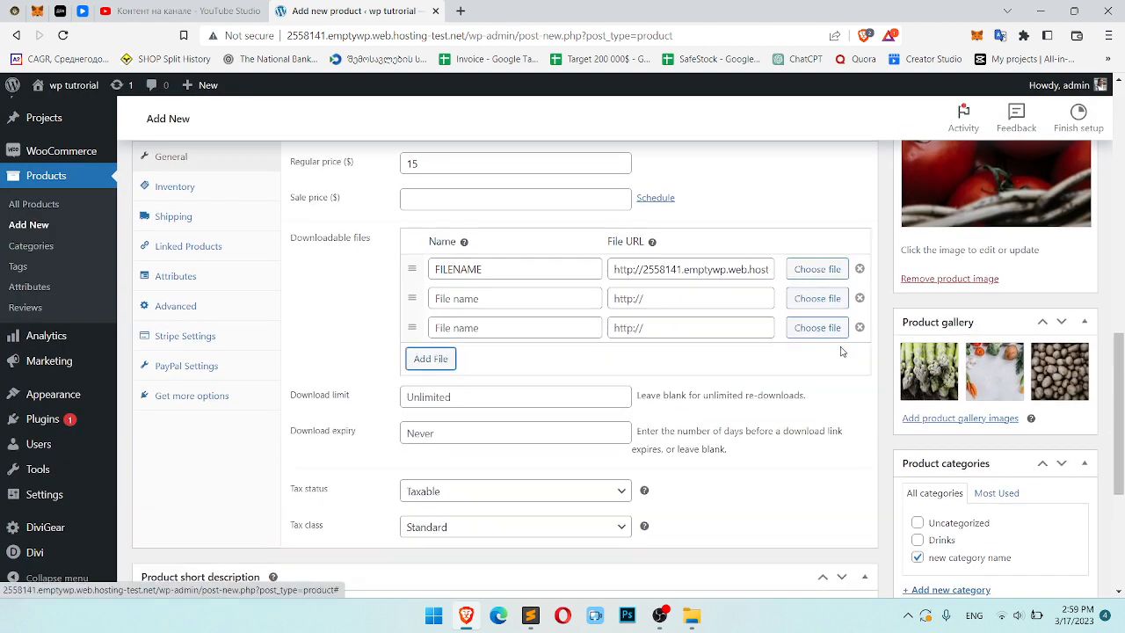
{"action": "left_click", "coordinate": [858, 297]}
{"action": "left_click", "coordinate": [858, 297]}
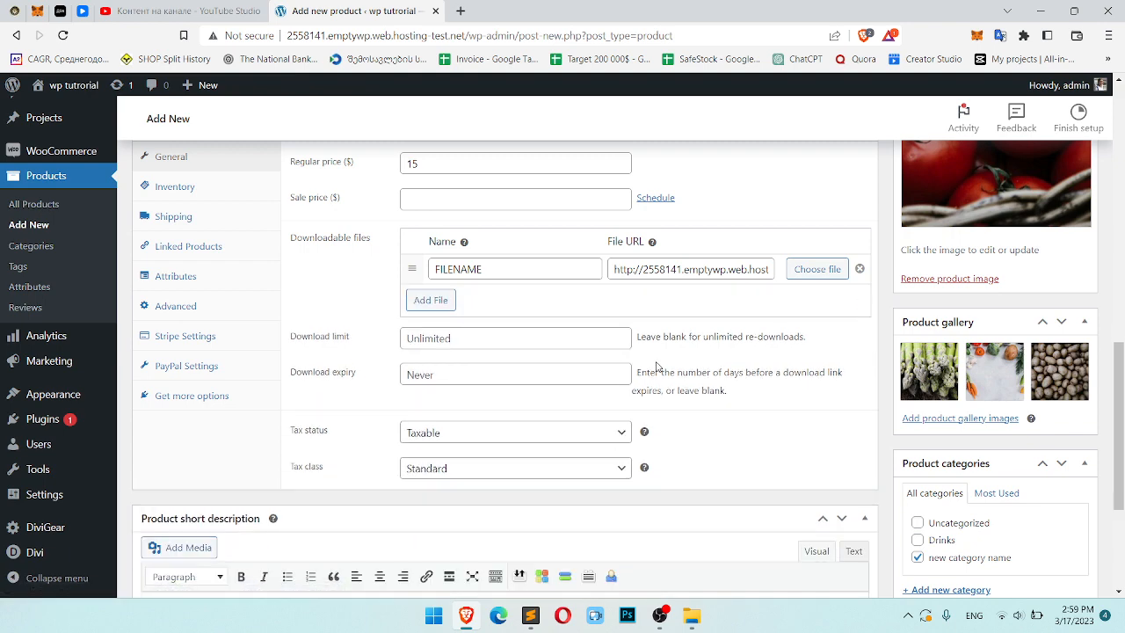
Set the product's download limit to 1.
{"action": "scroll", "coordinate": [660, 367], "scroll_direction": "down", "scroll_amount": 1}
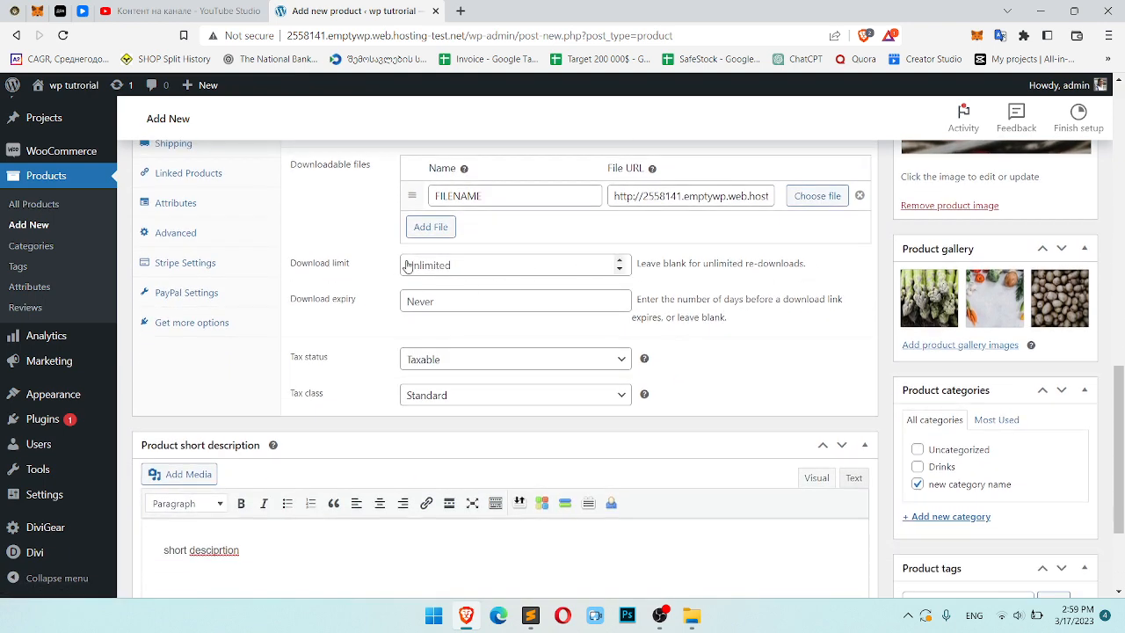
{"action": "left_click", "coordinate": [481, 260]}
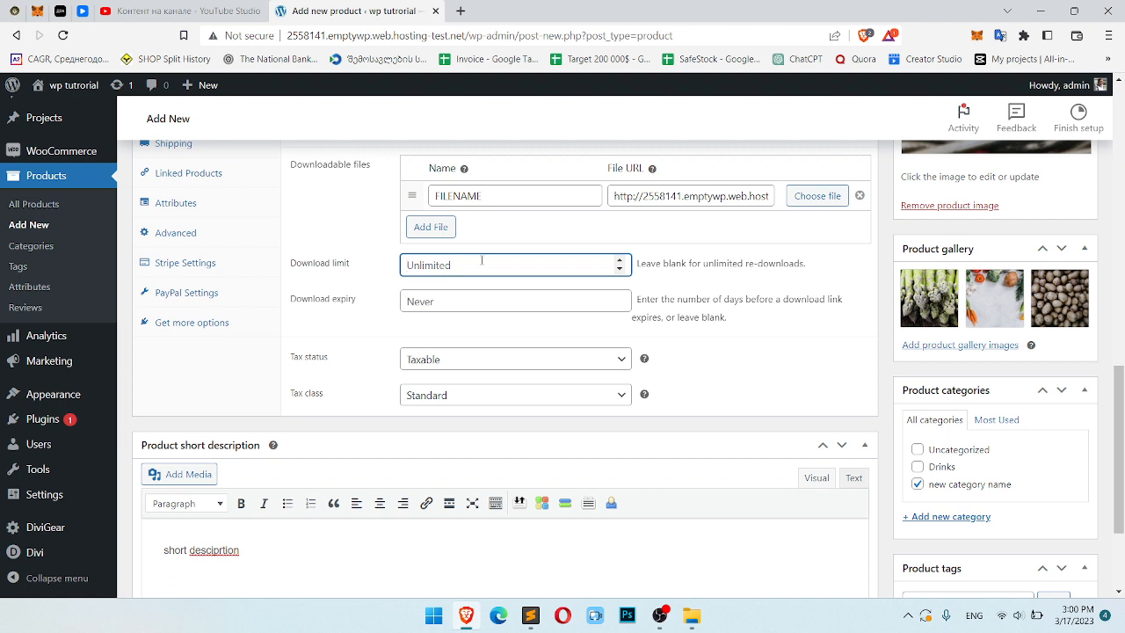
{"action": "type", "text": "5"}
{"action": "key", "text": "BackSpace"}
{"action": "type", "text": "1"}
{"action": "scroll", "coordinate": [753, 296], "scroll_direction": "down", "scroll_amount": 1}
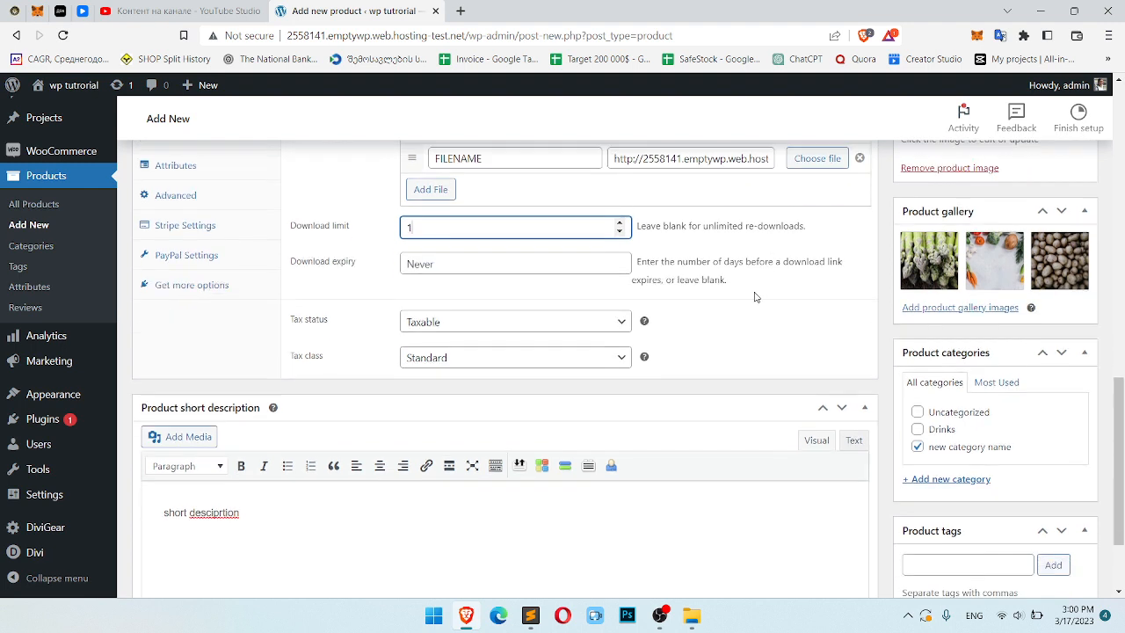
Set the product's download expiry to 3 days.
{"action": "left_click", "coordinate": [471, 221]}
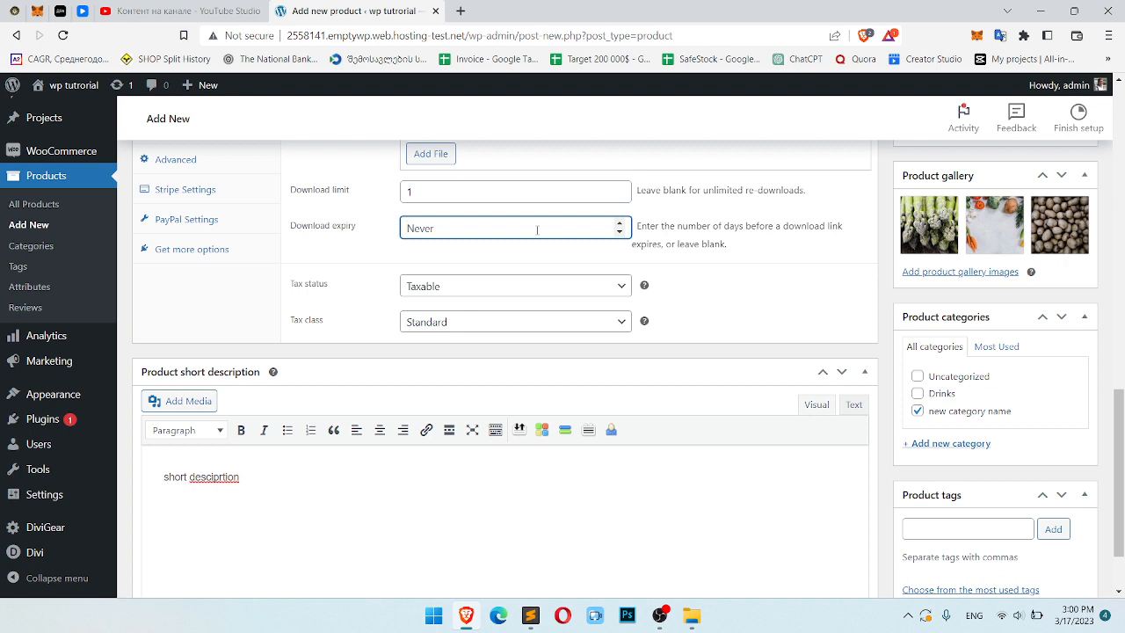
{"action": "type", "text": "3"}
{"action": "scroll", "coordinate": [537, 231], "scroll_direction": "up", "scroll_amount": 1}
{"action": "left_click", "coordinate": [721, 312]}
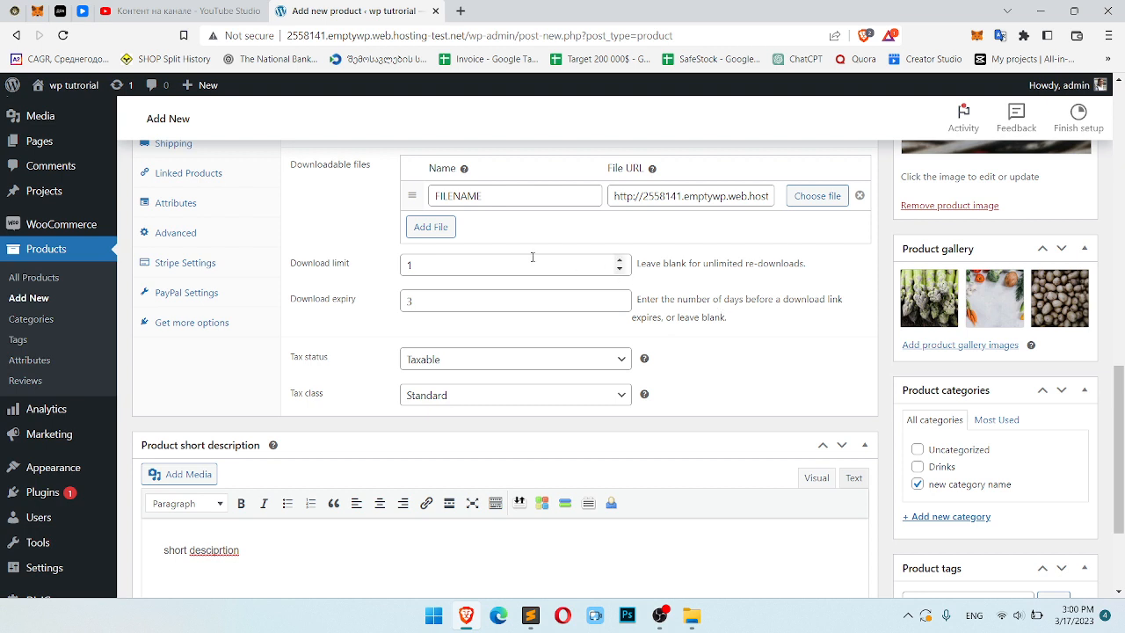
Review the download settings and the inventory, shipping, linked products, attributes and advanced sections of the product data.
{"action": "left_click", "coordinate": [439, 264]}
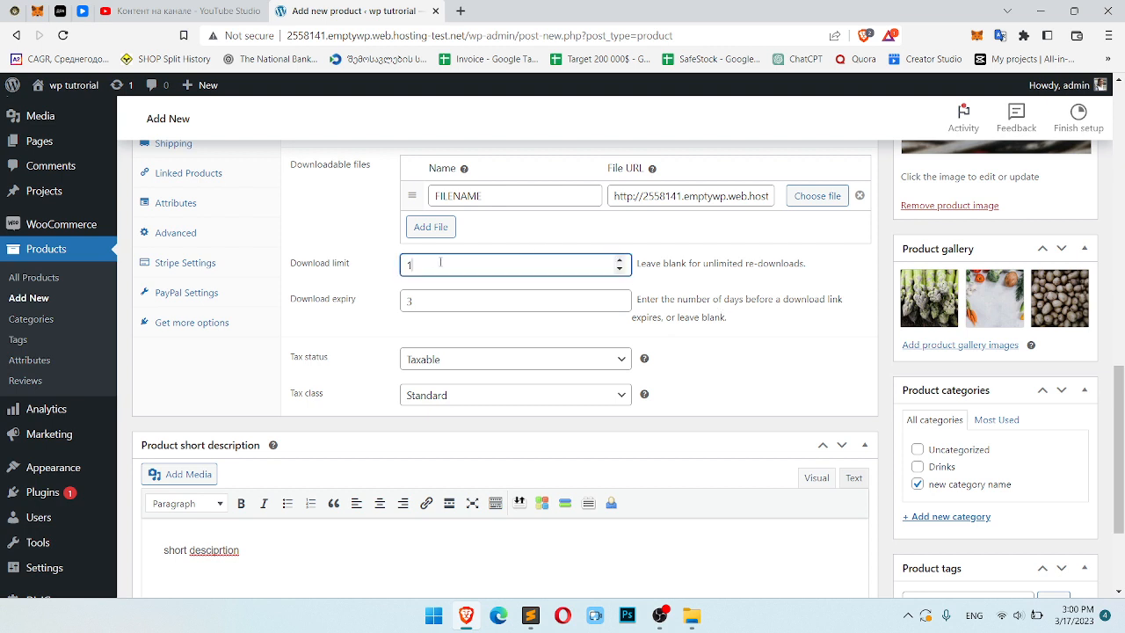
{"action": "left_click_drag", "start_coordinate": [439, 263], "coordinate": [404, 265]}
{"action": "left_click", "coordinate": [810, 299]}
{"action": "scroll", "coordinate": [810, 299], "scroll_direction": "down", "scroll_amount": 1}
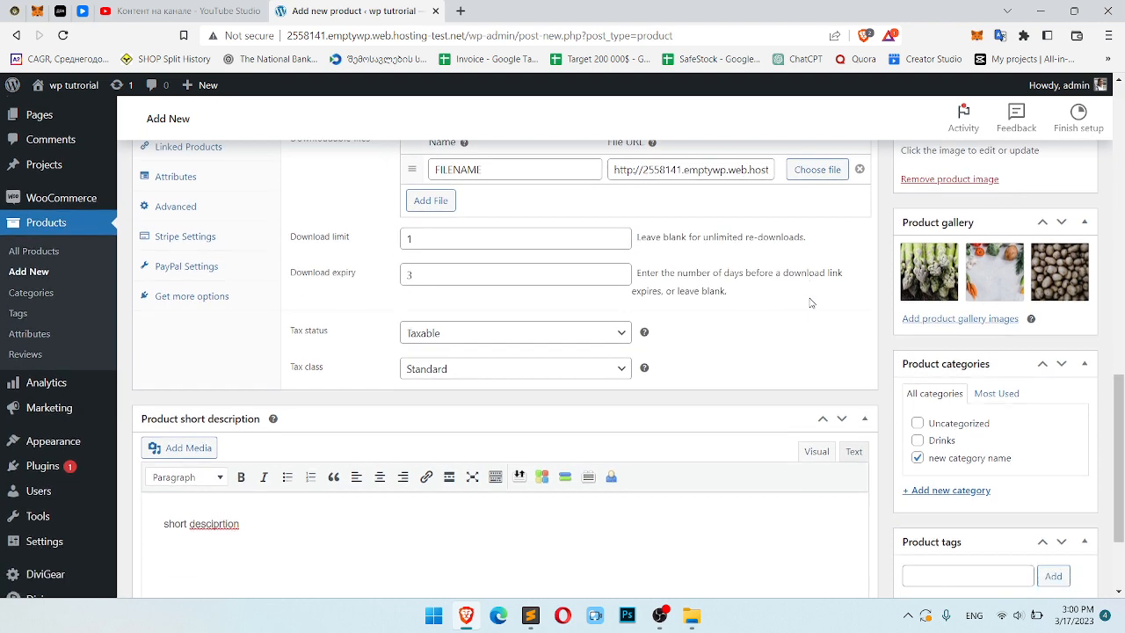
{"action": "scroll", "coordinate": [811, 303], "scroll_direction": "up", "scroll_amount": 3}
{"action": "scroll", "coordinate": [811, 304], "scroll_direction": "down", "scroll_amount": 1}
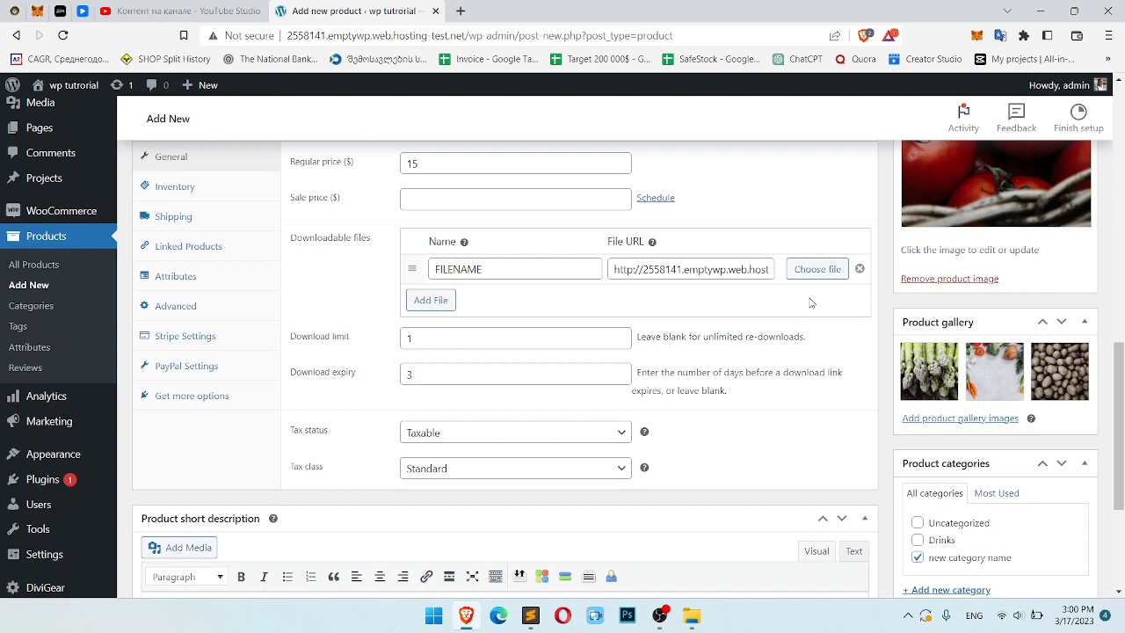
{"action": "left_click", "coordinate": [155, 185]}
{"action": "left_click", "coordinate": [179, 217]}
{"action": "left_click", "coordinate": [192, 246]}
{"action": "left_click", "coordinate": [208, 276]}
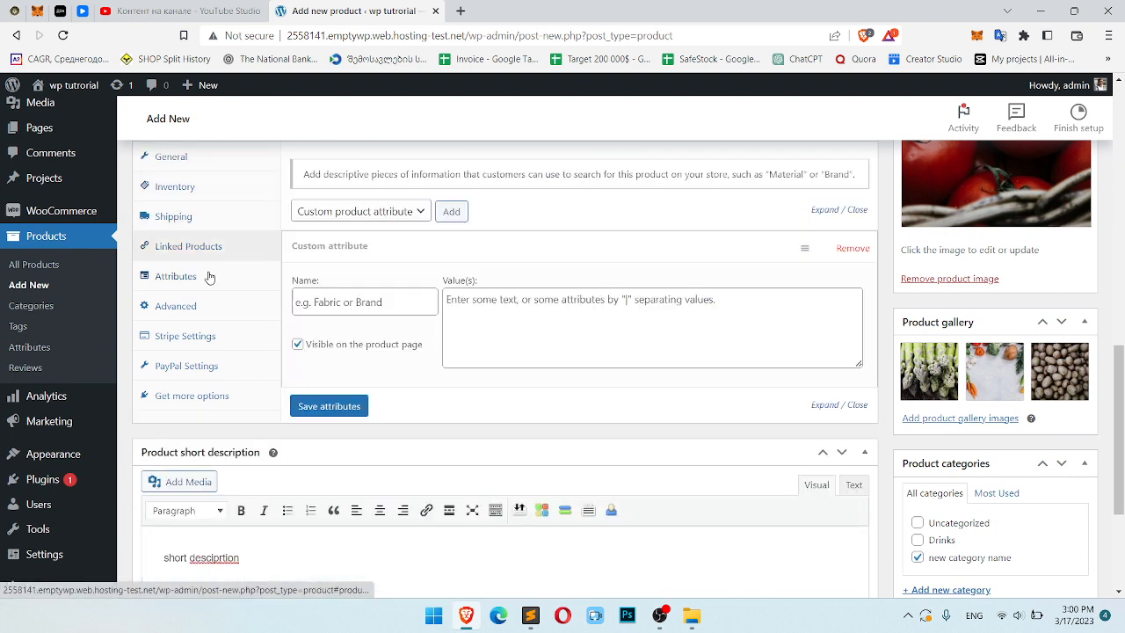
{"action": "left_click", "coordinate": [215, 305]}
{"action": "left_click", "coordinate": [214, 167]}
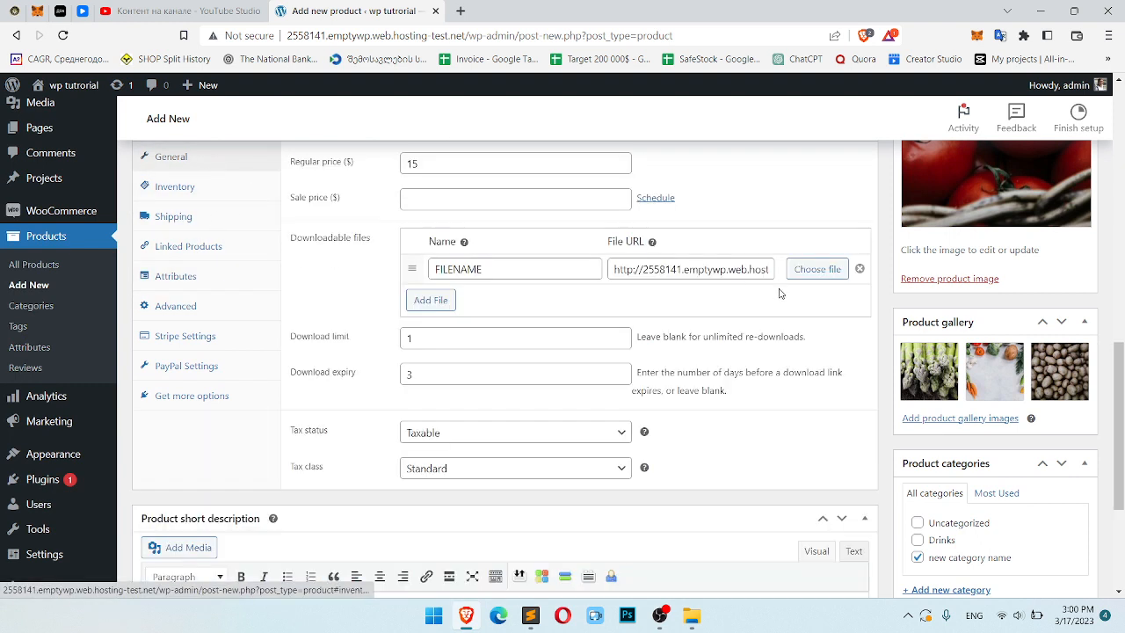
Publish the downloadable product.
{"action": "scroll", "coordinate": [832, 329], "scroll_direction": "up", "scroll_amount": 2}
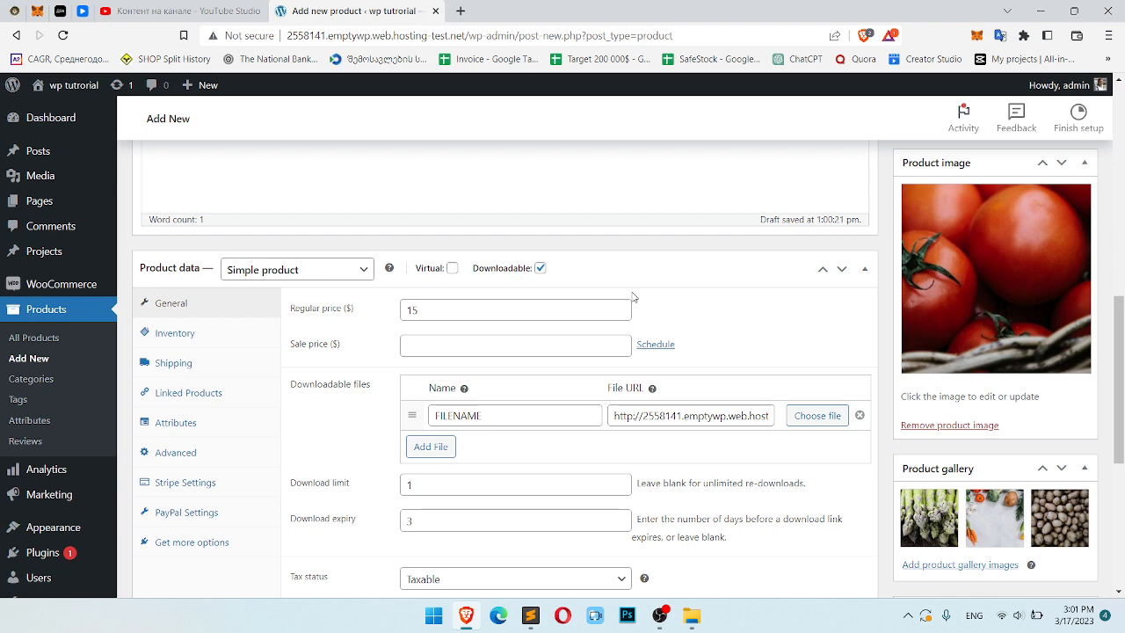
{"action": "scroll", "coordinate": [633, 297], "scroll_direction": "up", "scroll_amount": 4}
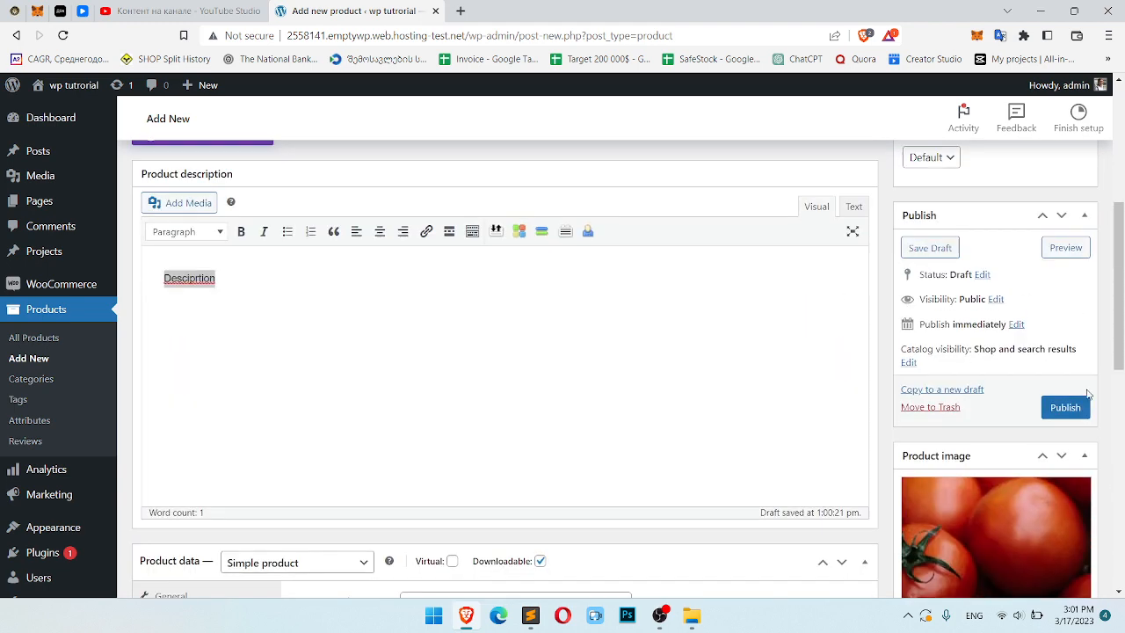
{"action": "left_click", "coordinate": [1079, 409]}
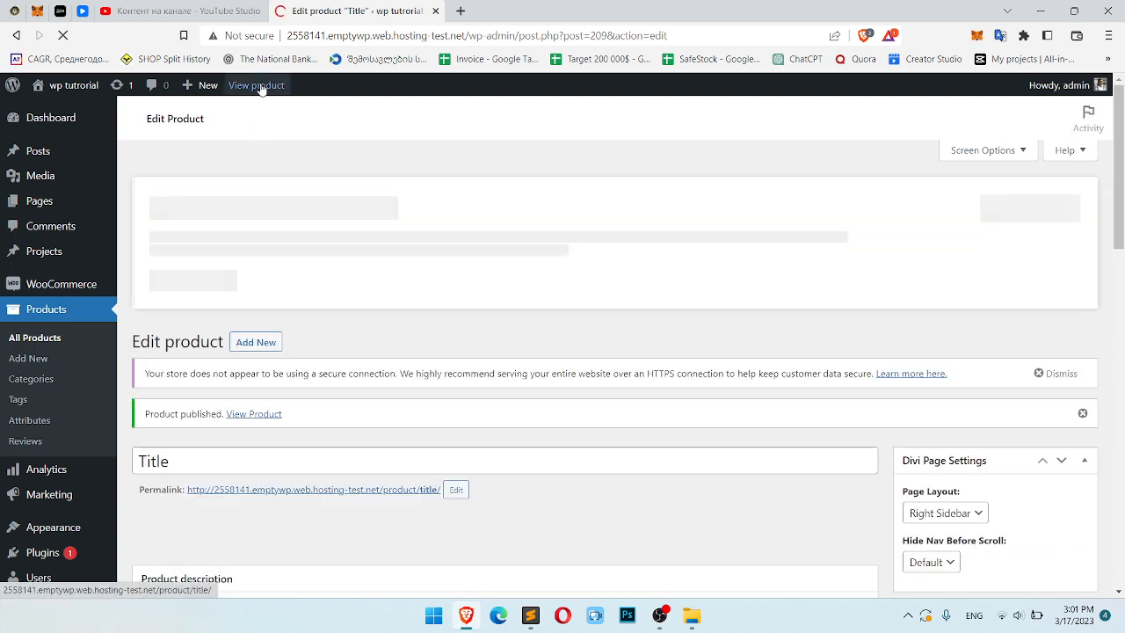
Open the published product's page in a new tab and examine its description, short description, price and gallery images.
{"action": "middle_click", "coordinate": [256, 84]}
{"action": "left_click", "coordinate": [561, 6]}
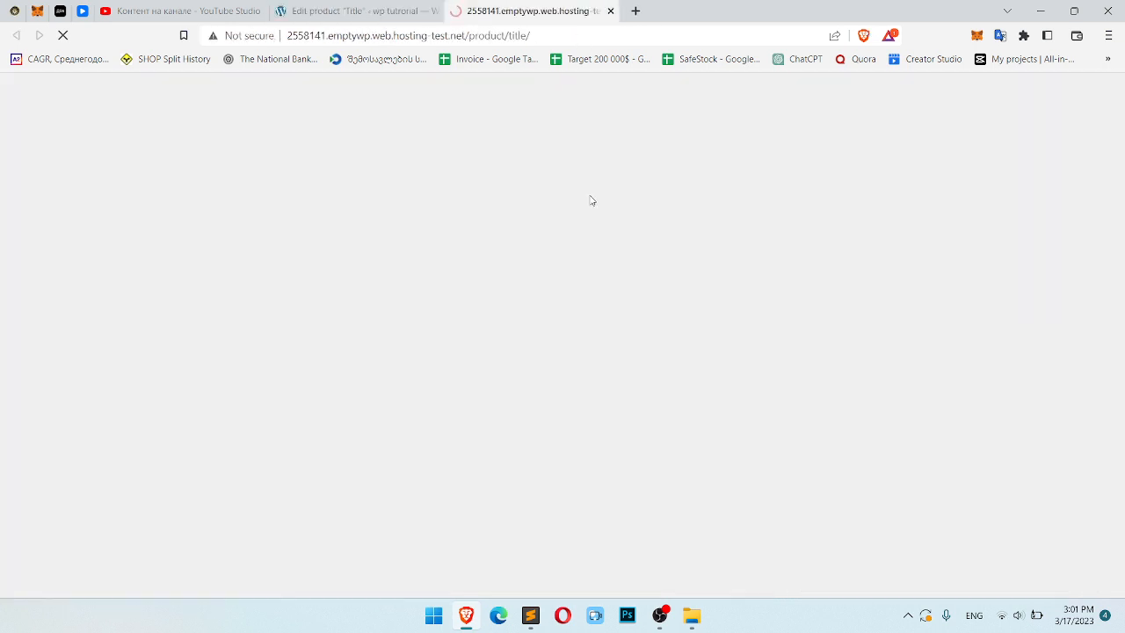
{"action": "scroll", "coordinate": [603, 204], "scroll_direction": "down", "scroll_amount": 1}
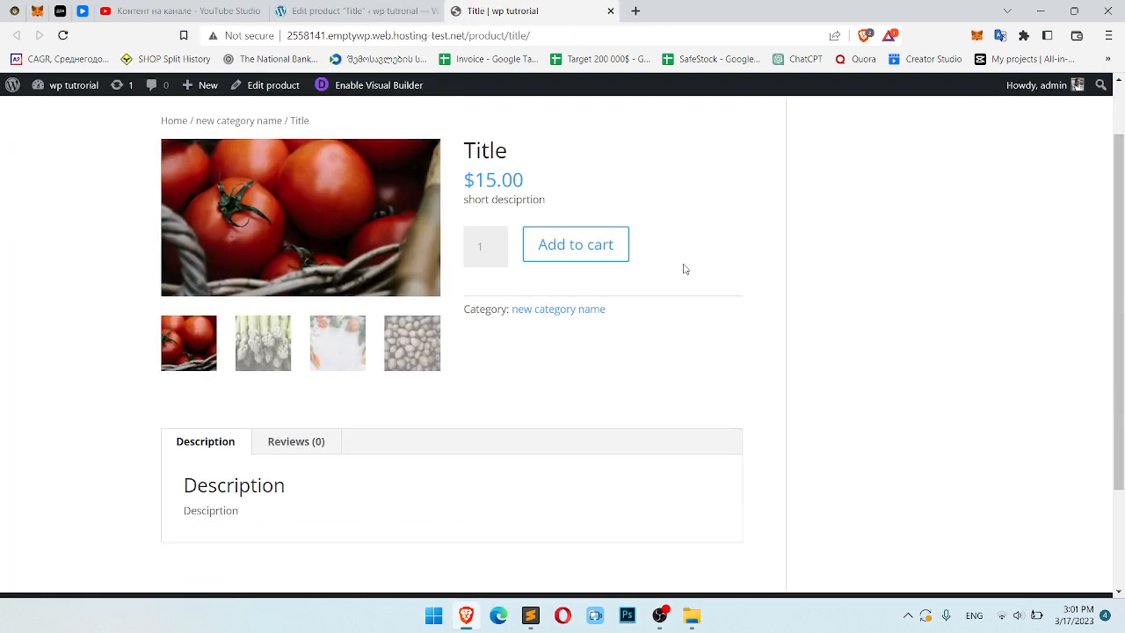
{"action": "scroll", "coordinate": [683, 266], "scroll_direction": "down", "scroll_amount": 1}
{"action": "left_click_drag", "start_coordinate": [287, 435], "coordinate": [176, 428]}
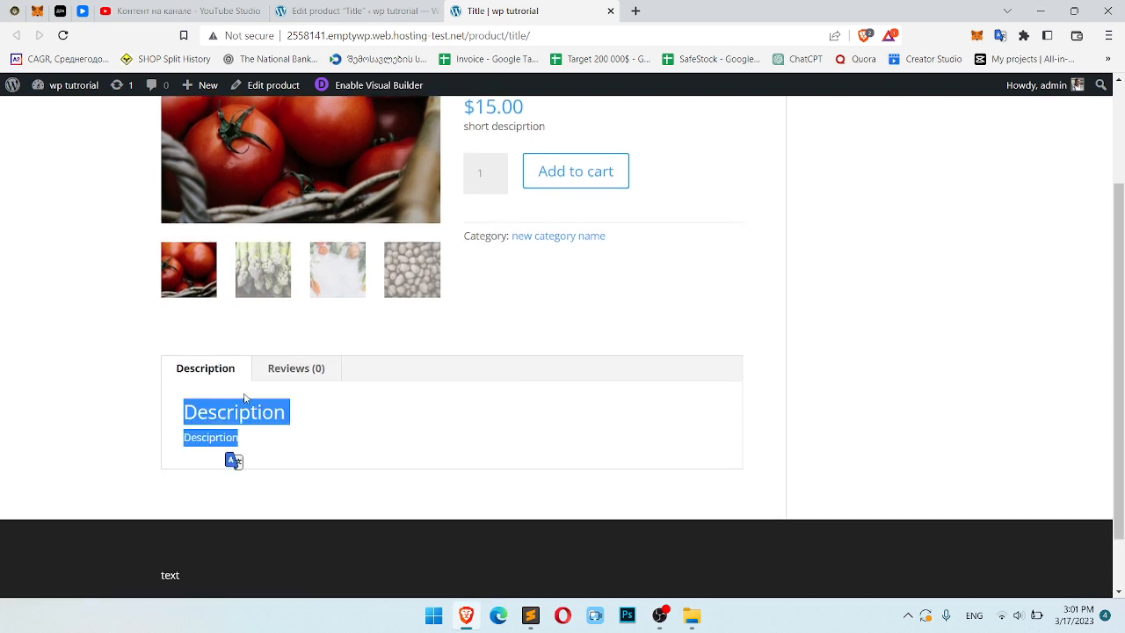
{"action": "scroll", "coordinate": [231, 459], "scroll_direction": "up", "scroll_amount": 2}
{"action": "left_click_drag", "start_coordinate": [547, 274], "coordinate": [468, 273]}
{"action": "left_click", "coordinate": [507, 296]}
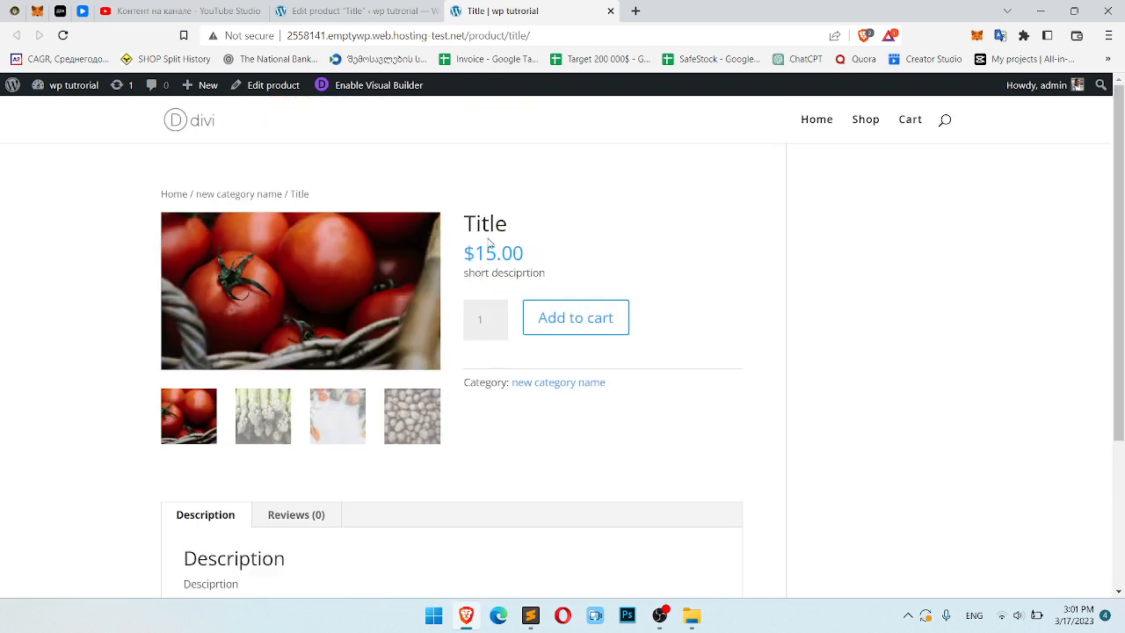
{"action": "left_click", "coordinate": [263, 415]}
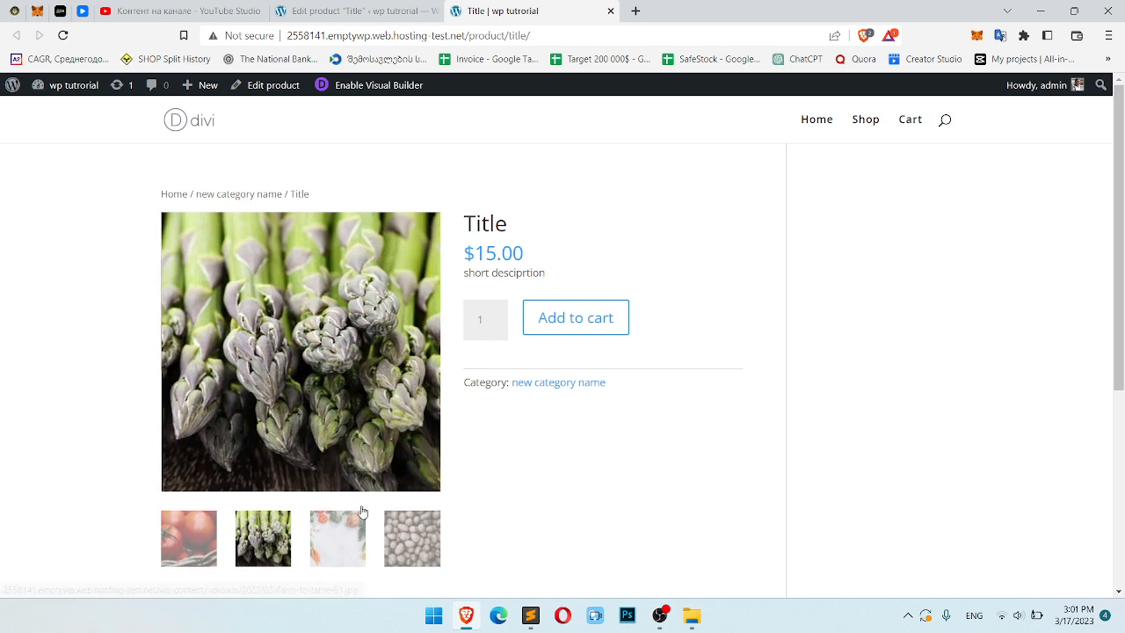